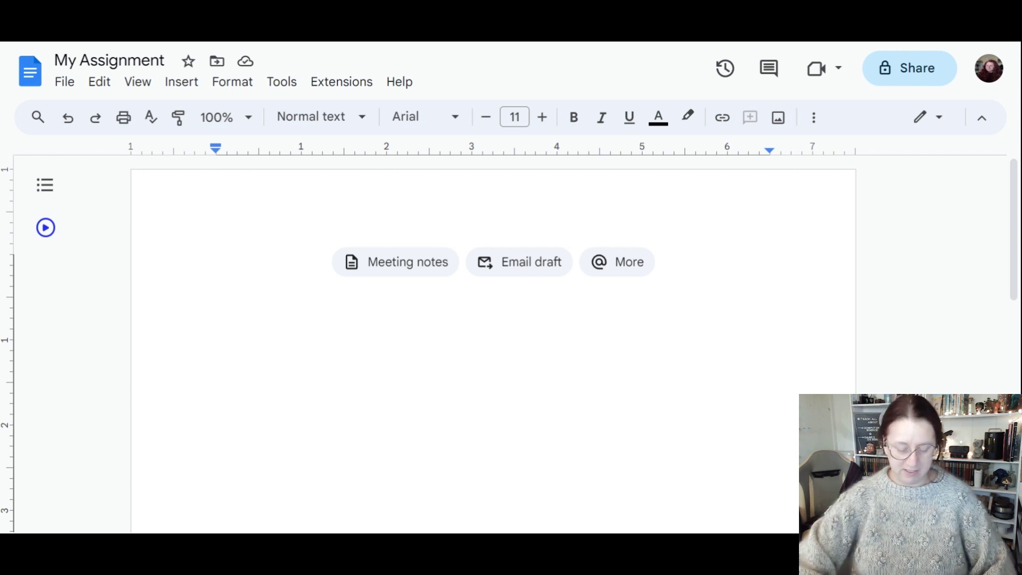
- Type 'My Assignment' on the first line and start a new line below it
type("M")
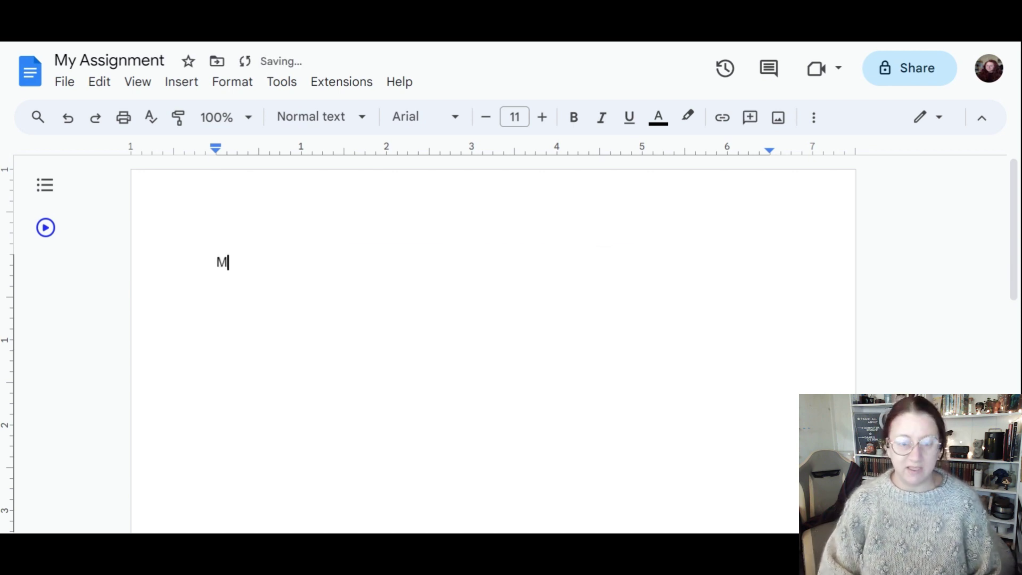
type("y Assignment")
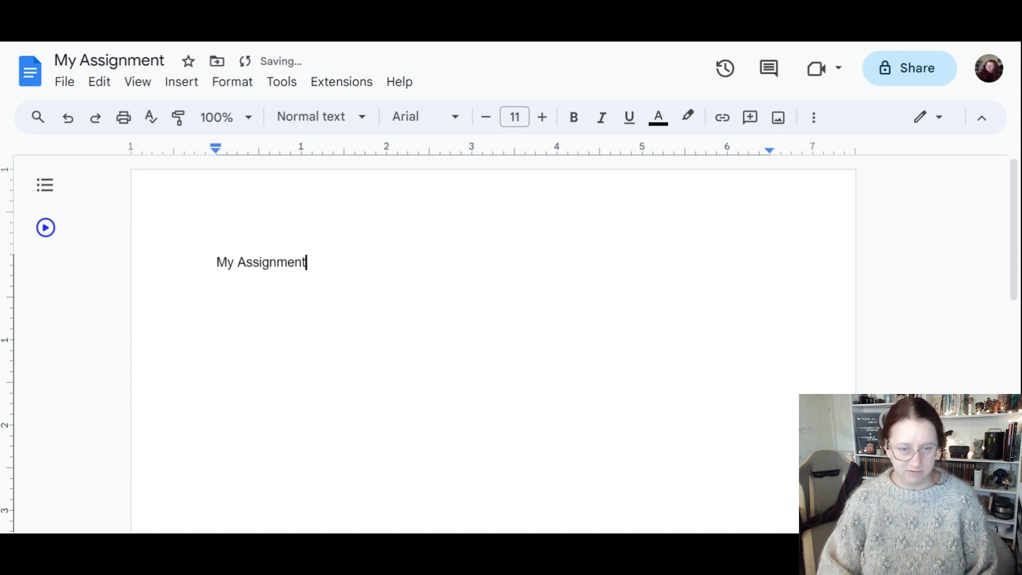
key("Return")
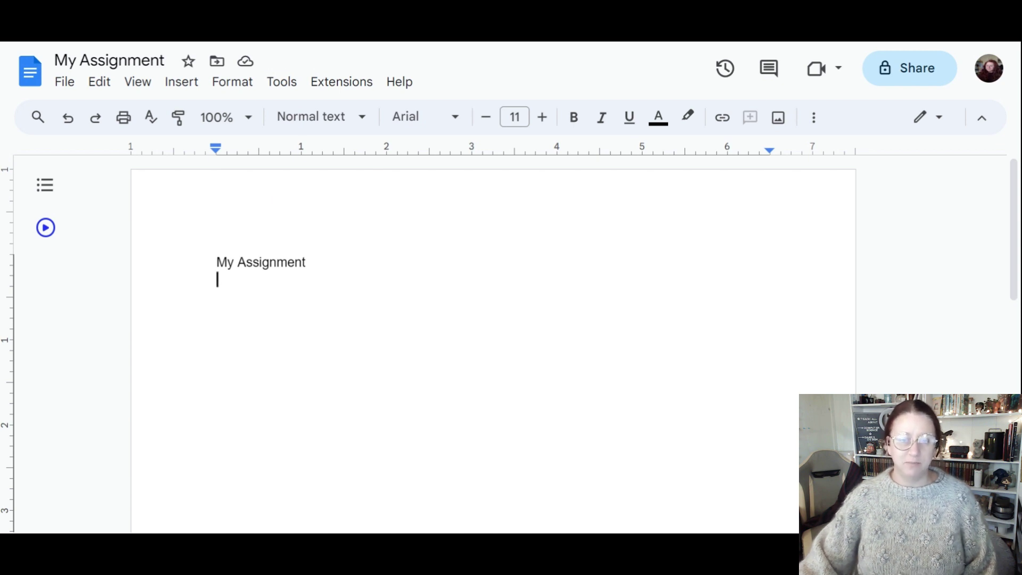
- Open the page header above the title and type the author's full name into it
left_click(295, 262)
double_click(217, 220)
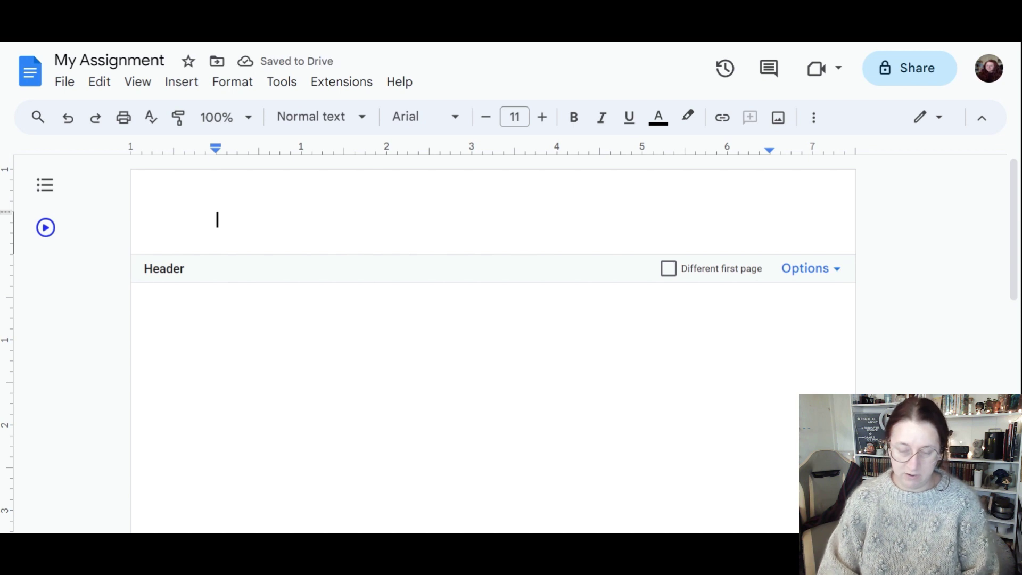
type("Holly")
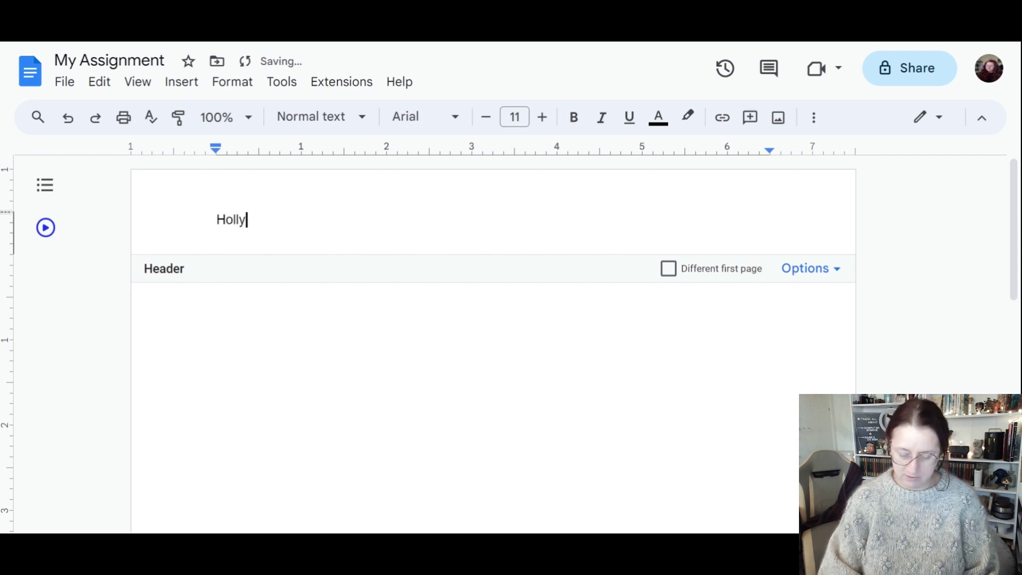
type(" Billing")
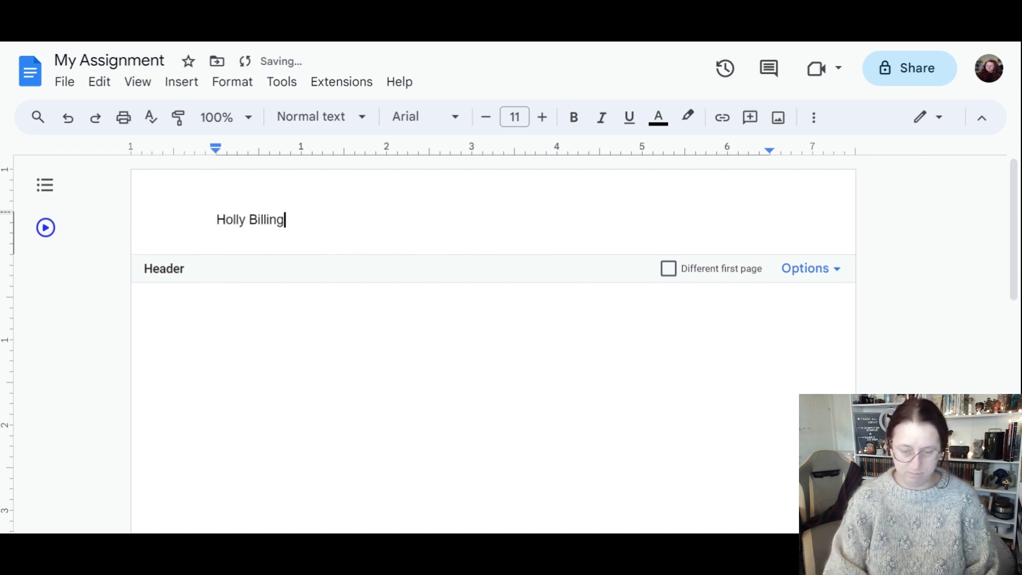
type("hurst")
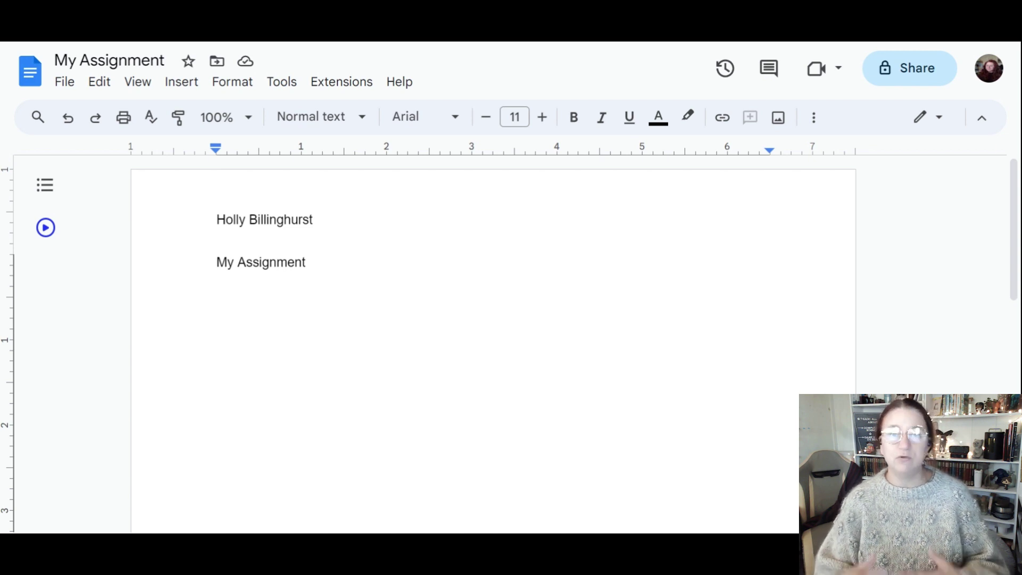
- Add 'Task 1' and 'Task 2' on separate lines under the title
key("Return")
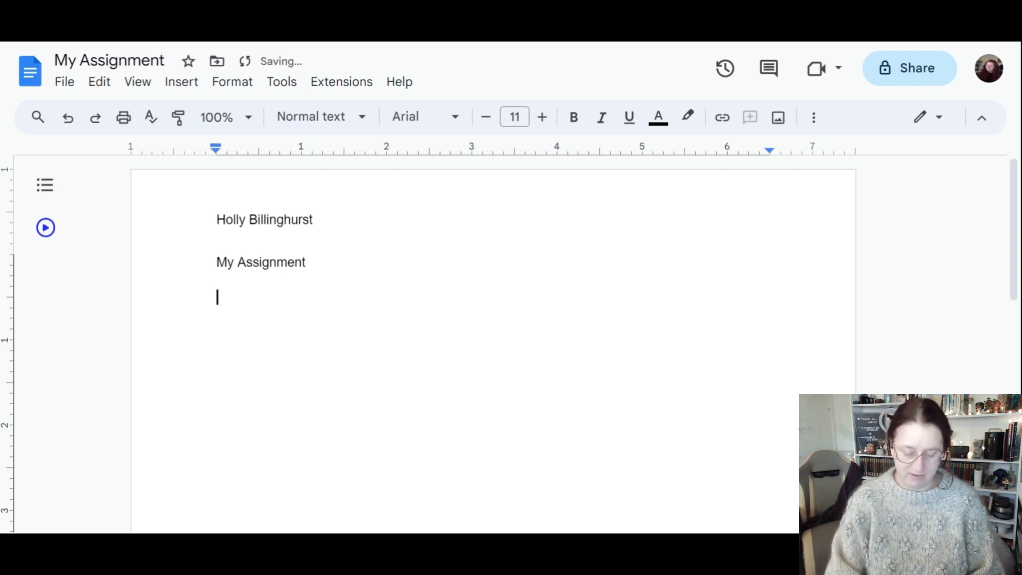
type("Task 1")
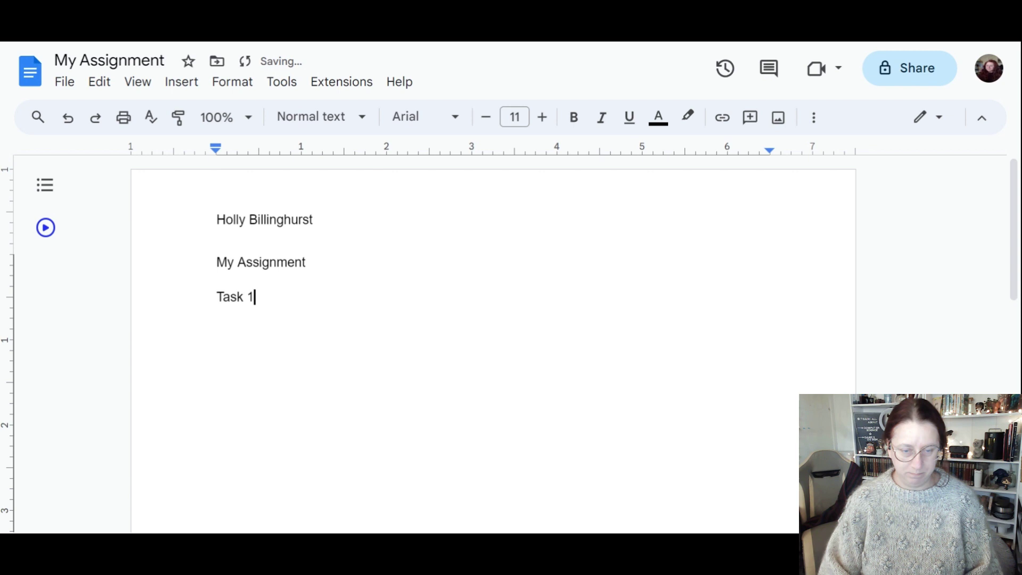
key("Return")
key("Return")
type("Task 2")
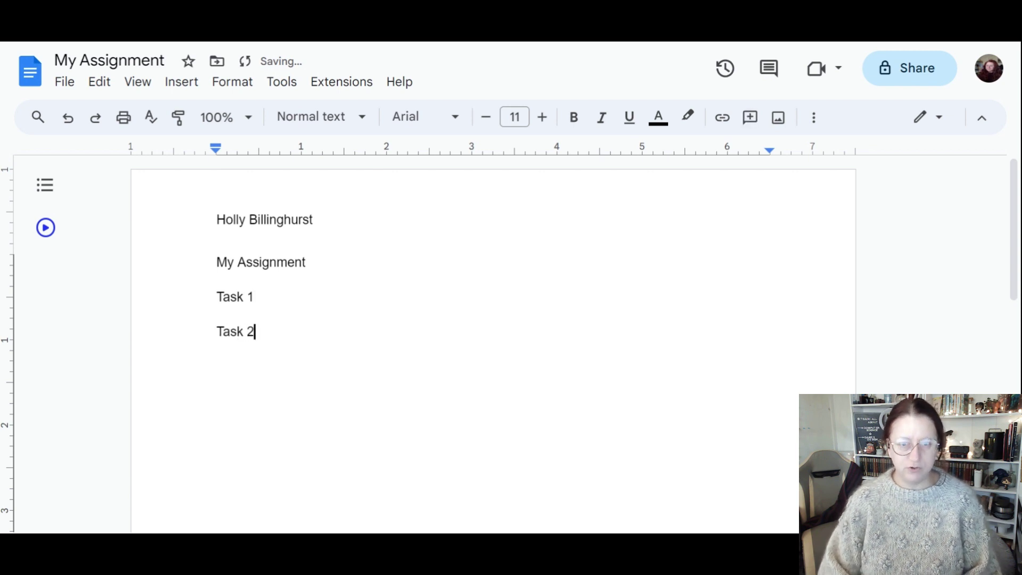
- Insert an empty line above 'My Assignment' and another below 'Task 1'
left_click(254, 297)
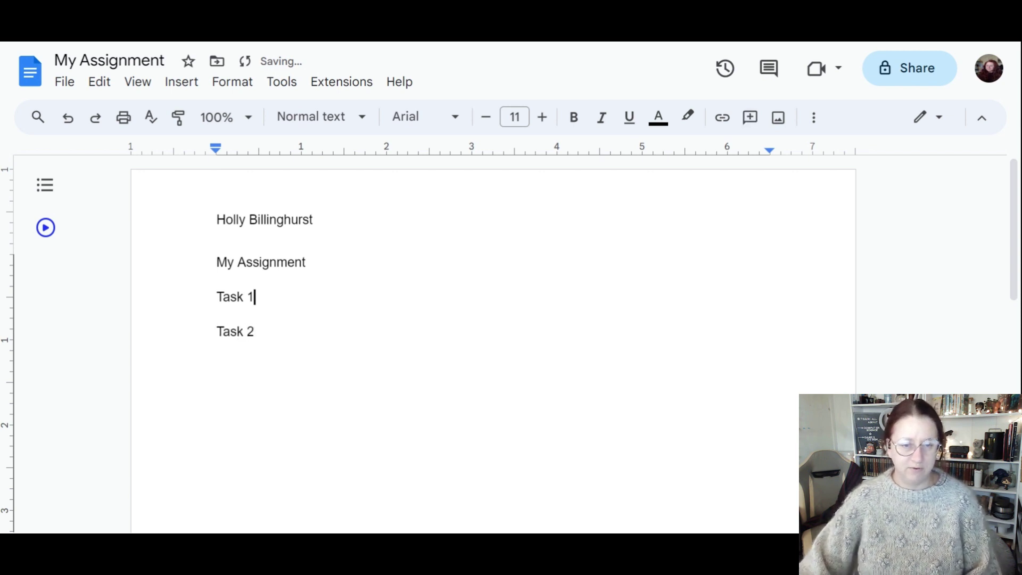
left_click(216, 262)
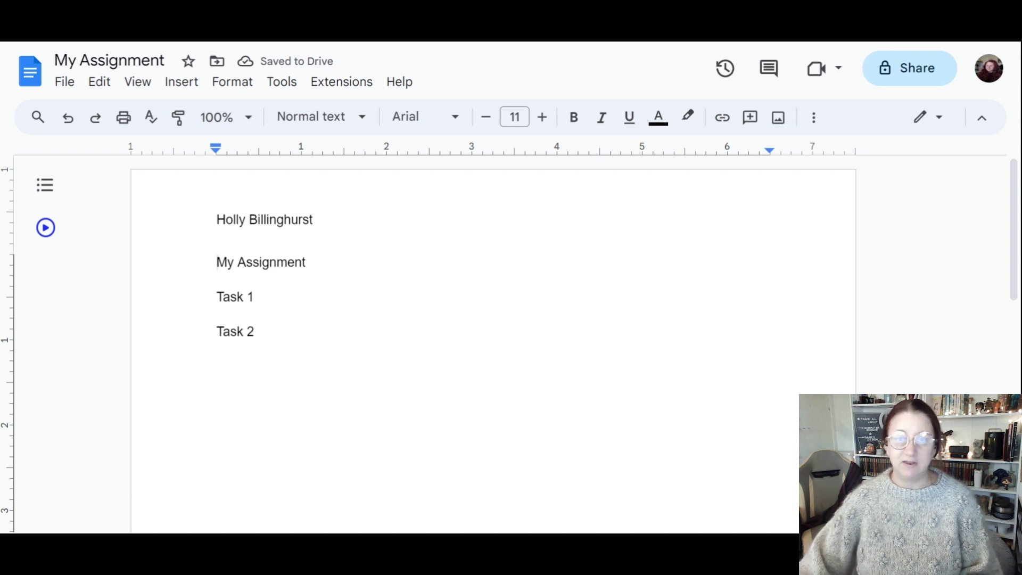
key("Return")
left_click(254, 314)
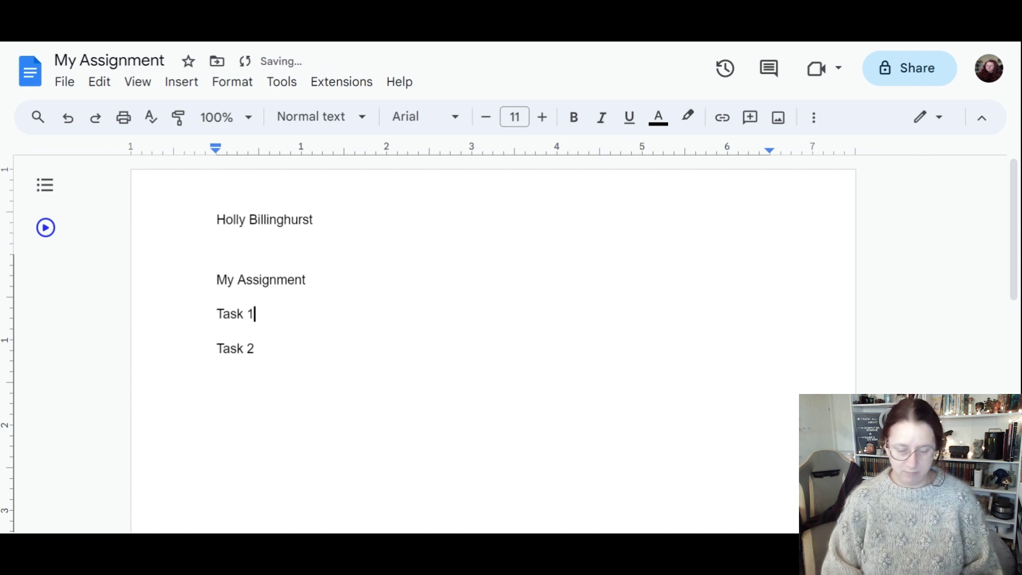
key("Return")
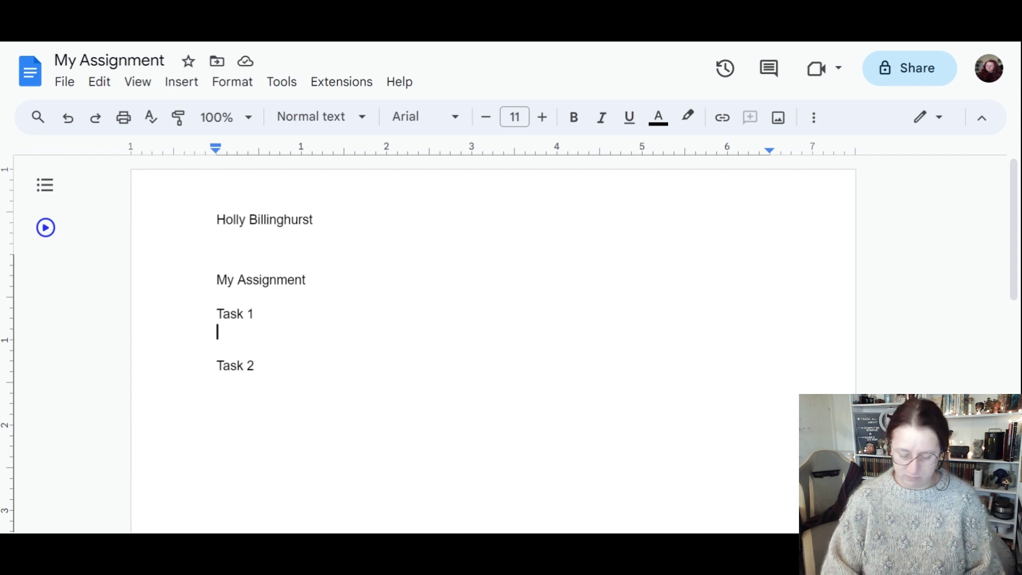
- Write 'This is the text for my task 1, I chose this because.' under Task 1 and 'This is some more text to explain what I've done.' under Task 2
type("This ")
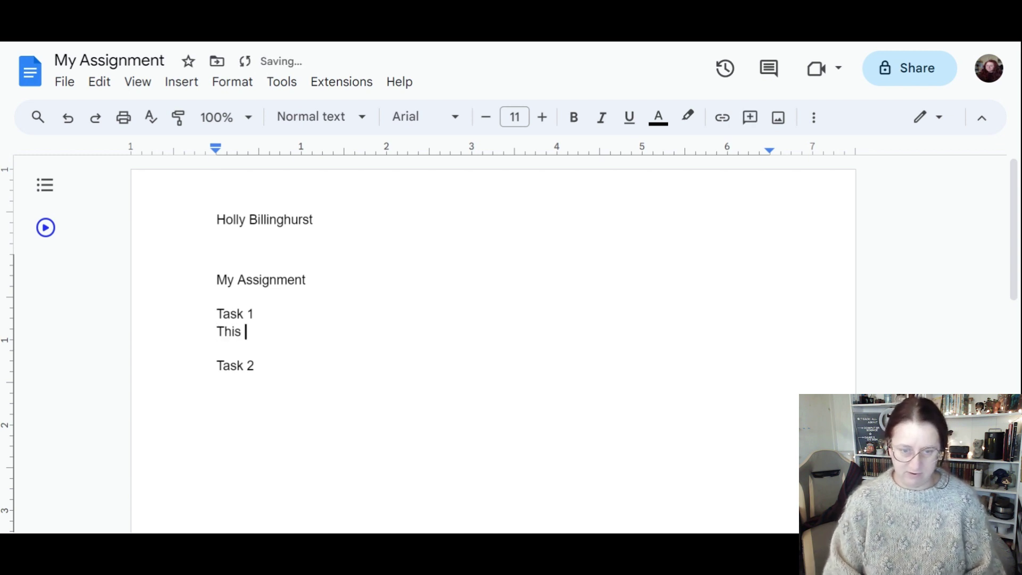
type("is the text ")
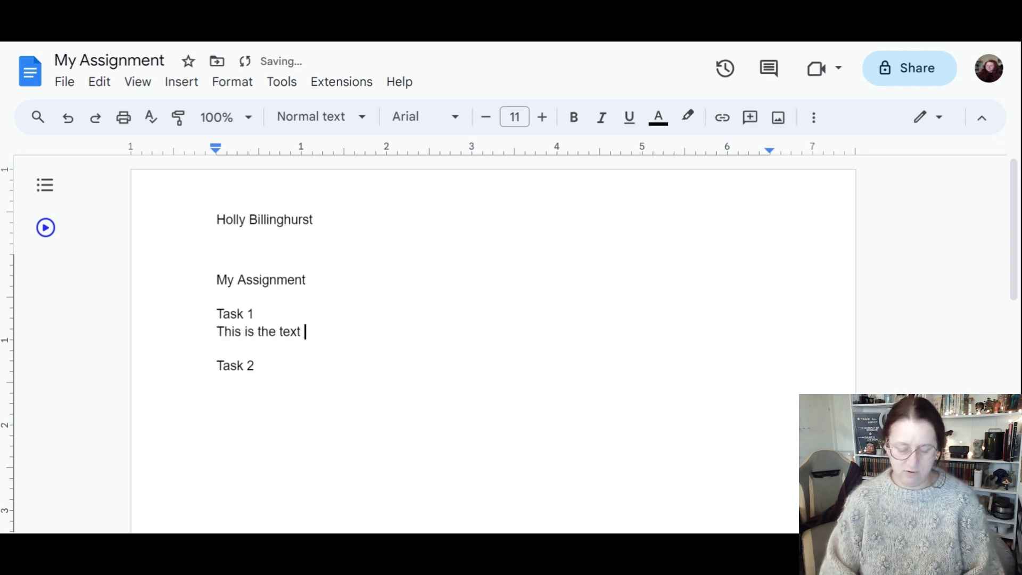
type("for my tas")
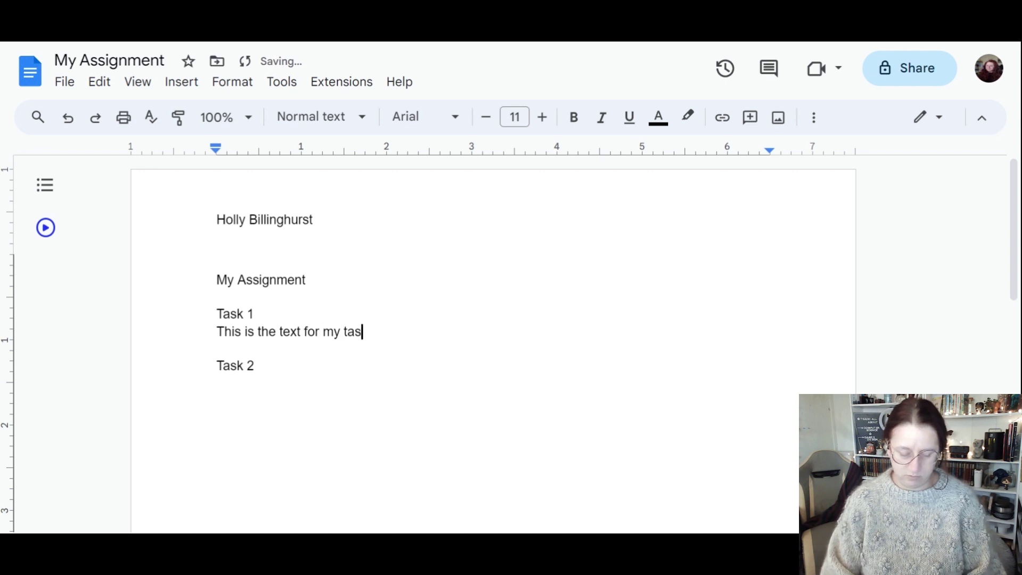
type("k 1, I ")
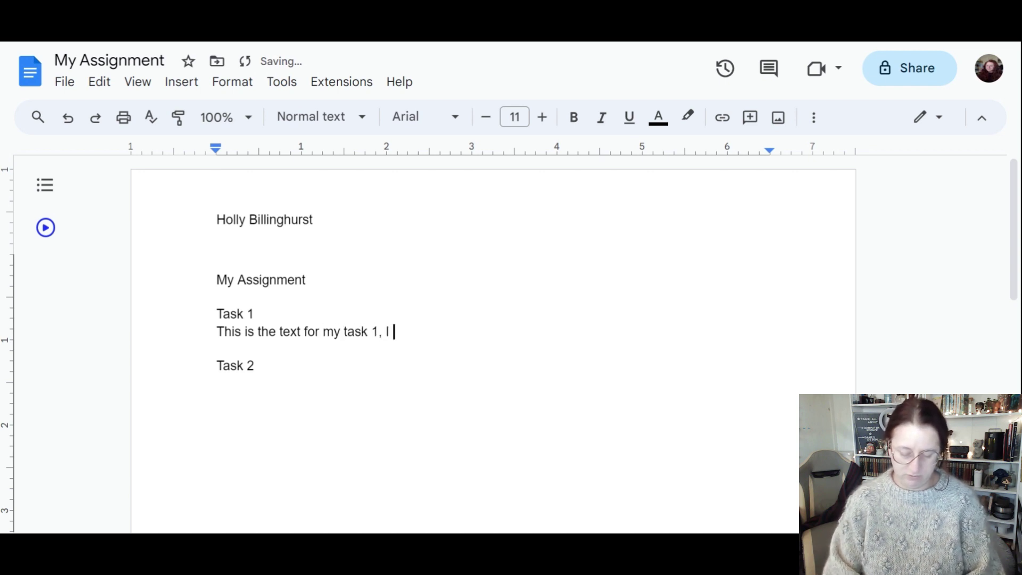
type("chose this because")
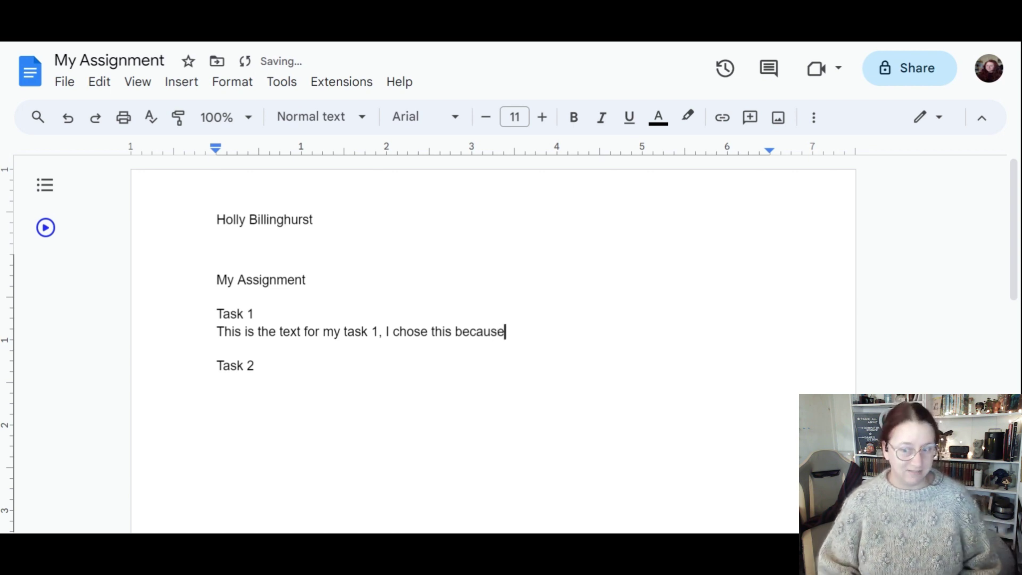
type(".")
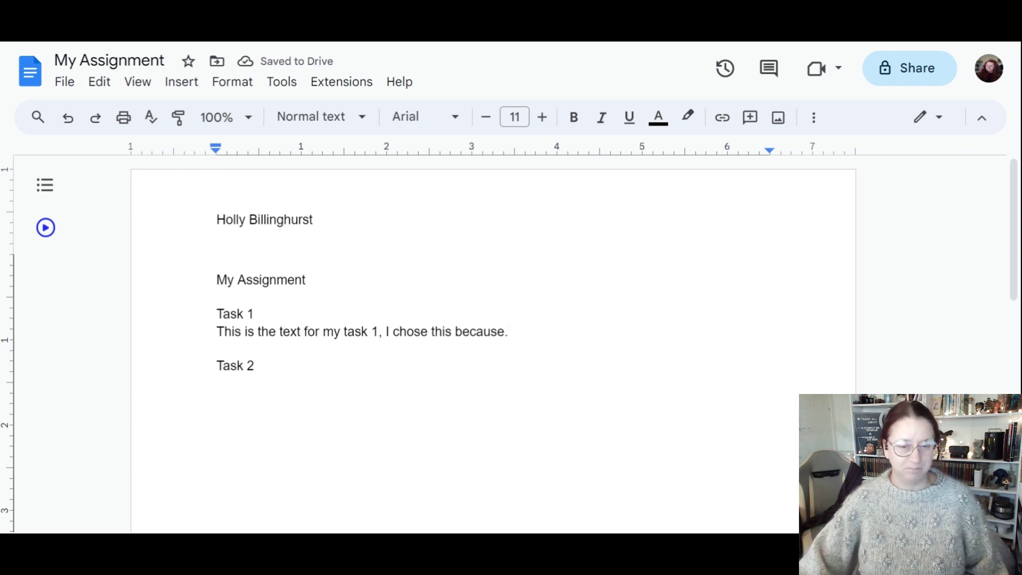
left_click(255, 365)
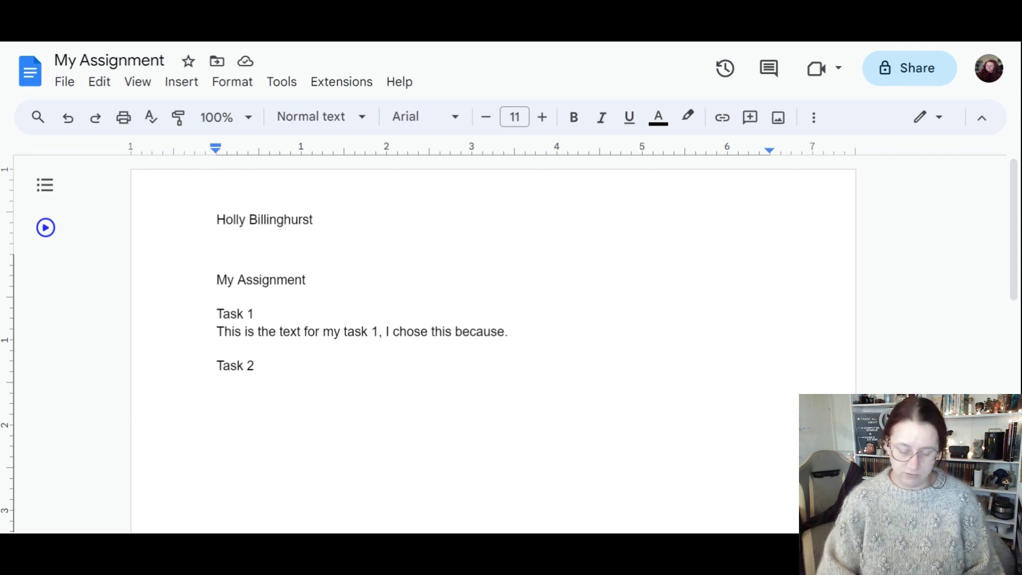
key("Return")
type("Th")
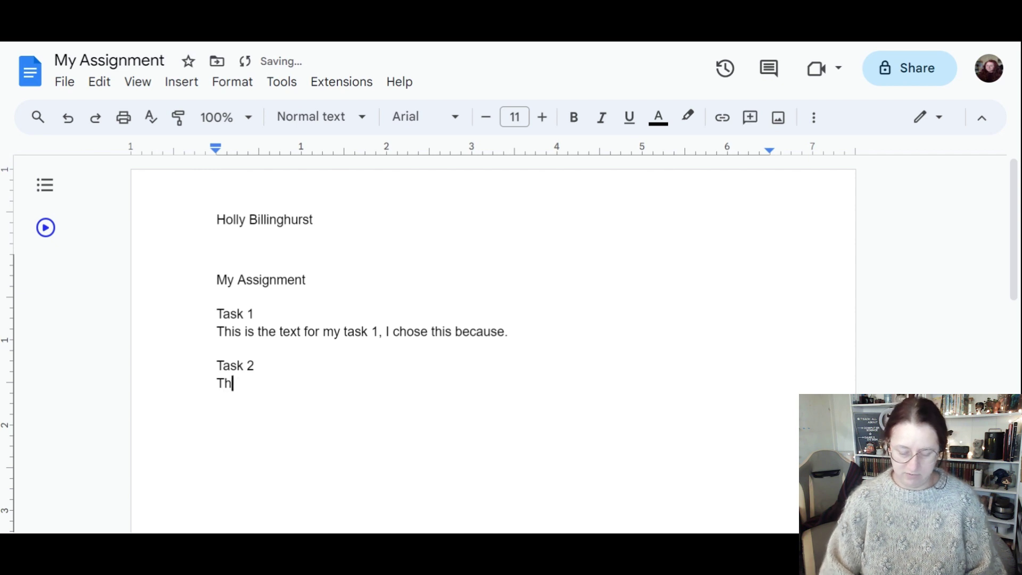
type("is is some ")
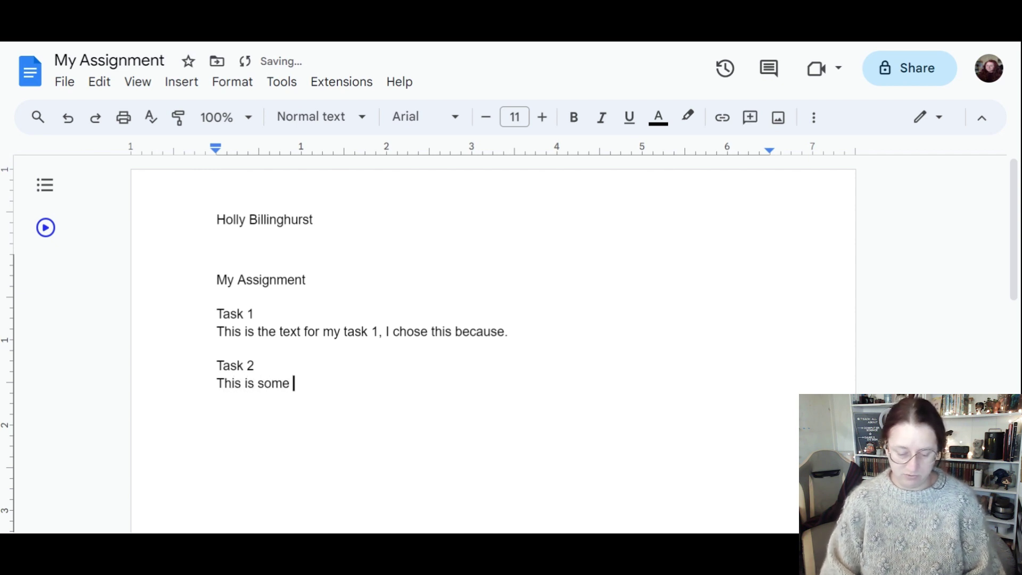
type("more text to ")
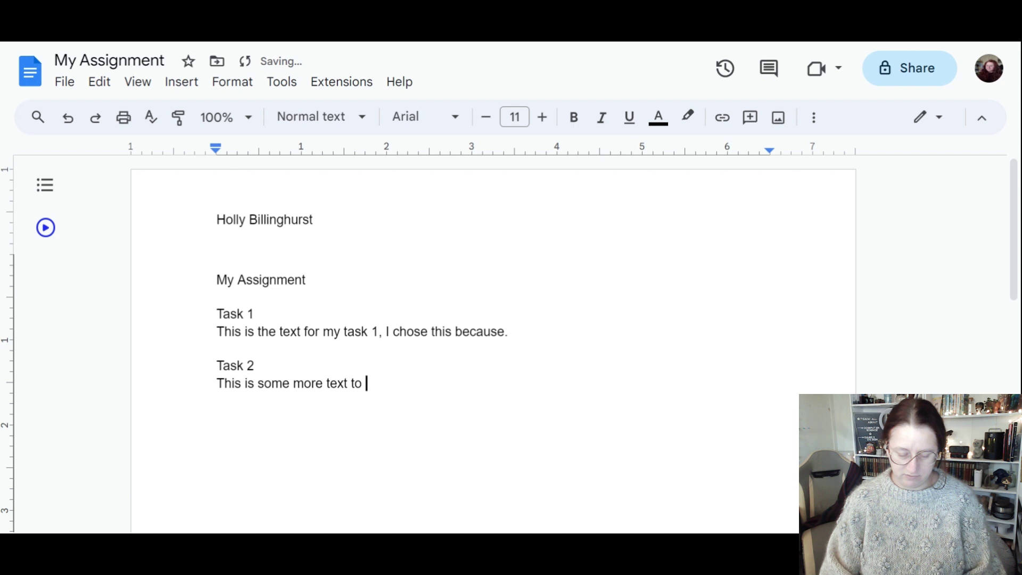
type("explain w")
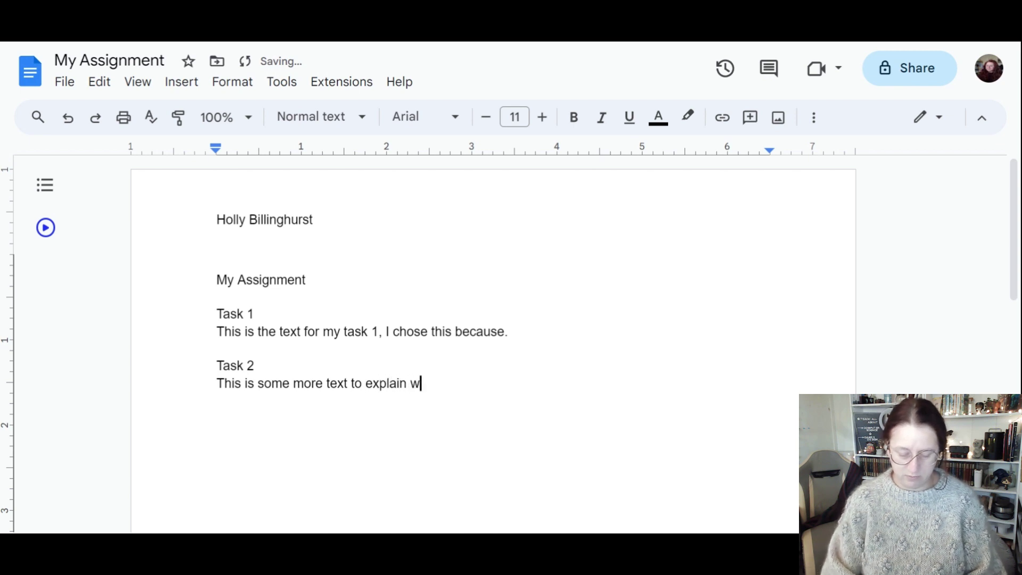
type("hat I've done")
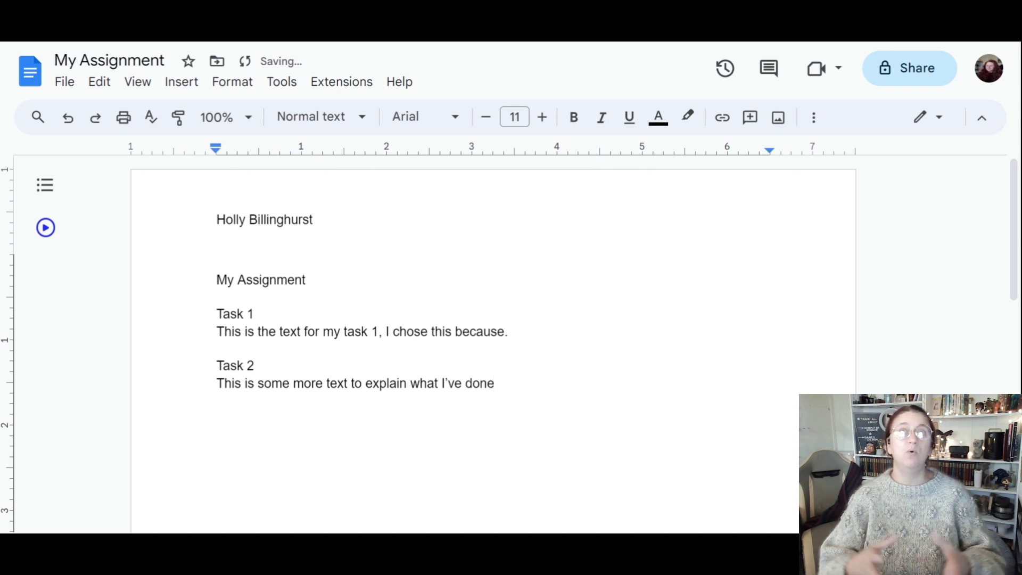
type(".")
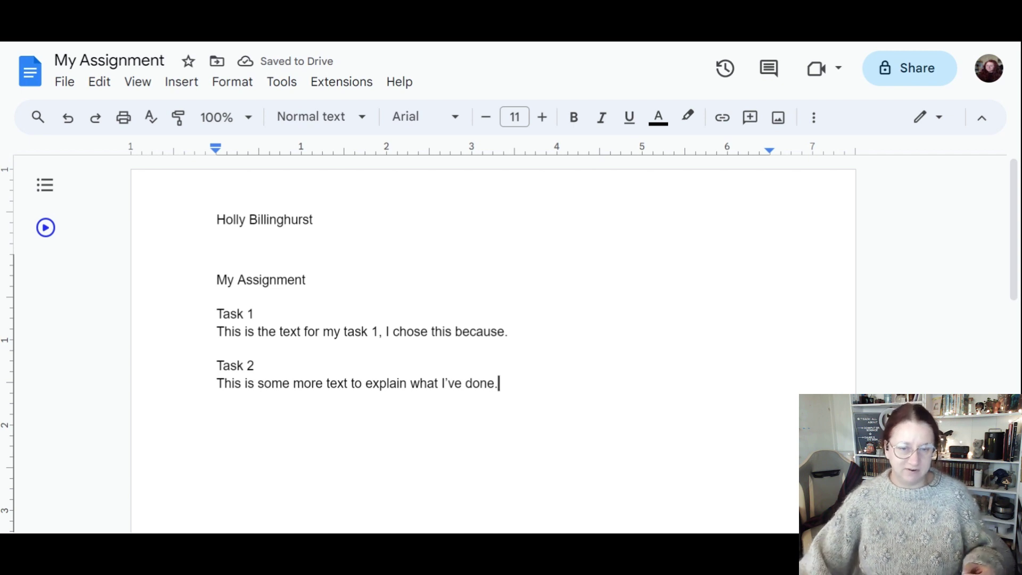
- Apply the Title paragraph style to the 'My Assignment' line
triple_click(290, 279)
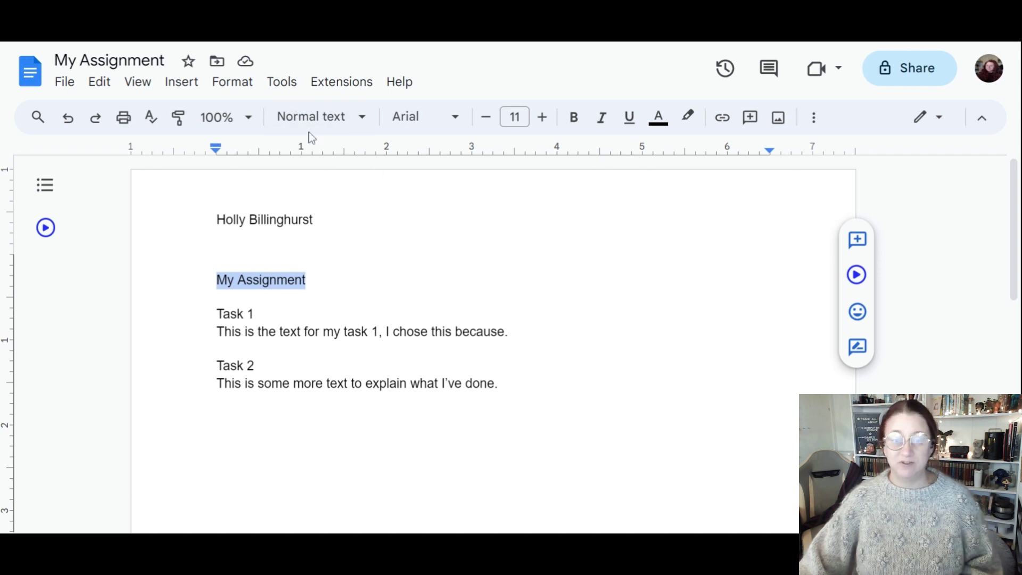
left_click(311, 118)
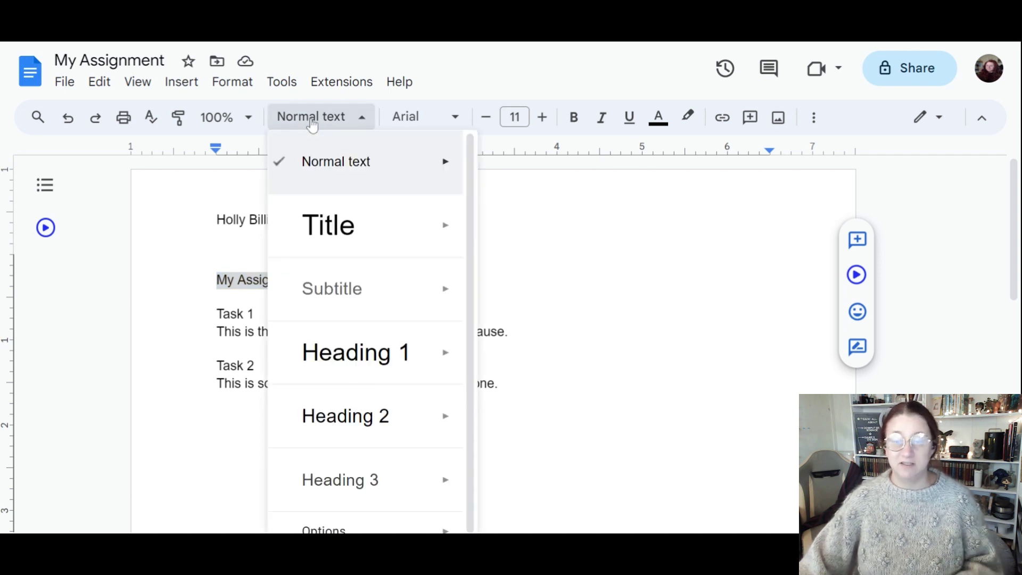
left_click(337, 208)
- Briefly open and close the document outline, then return to the Task 1 line
left_click(297, 358)
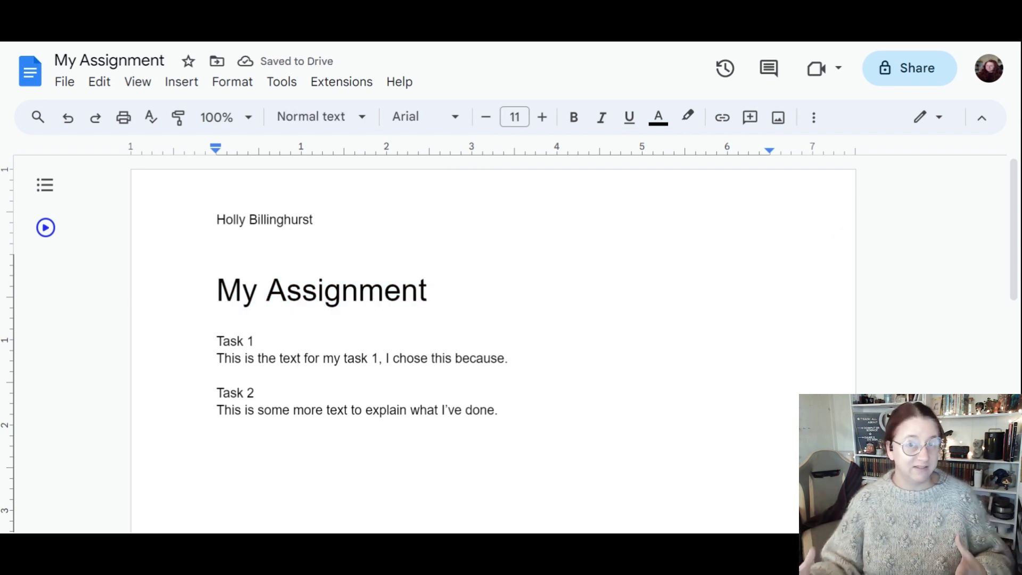
left_click(44, 185)
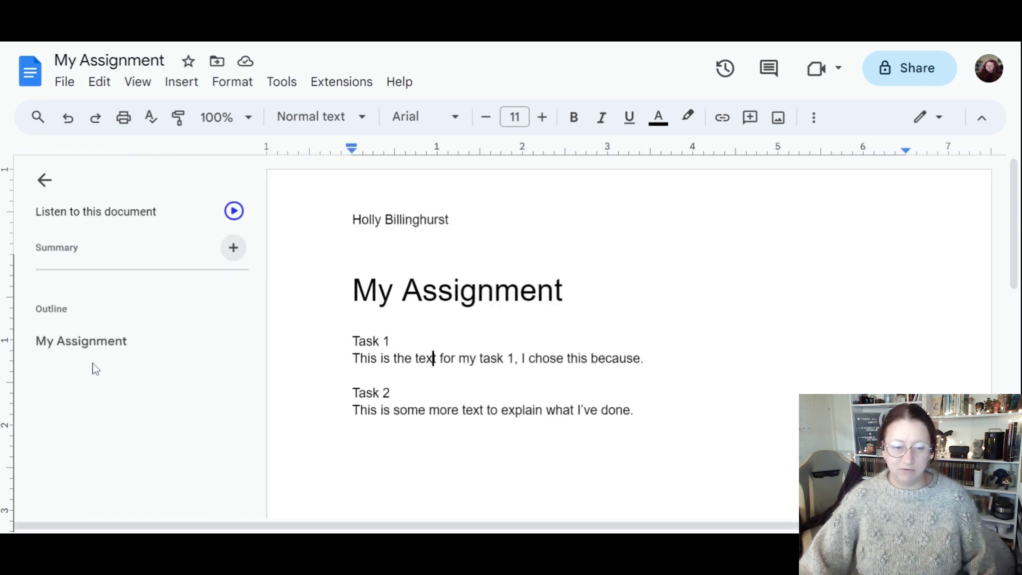
mouse_move(84, 356)
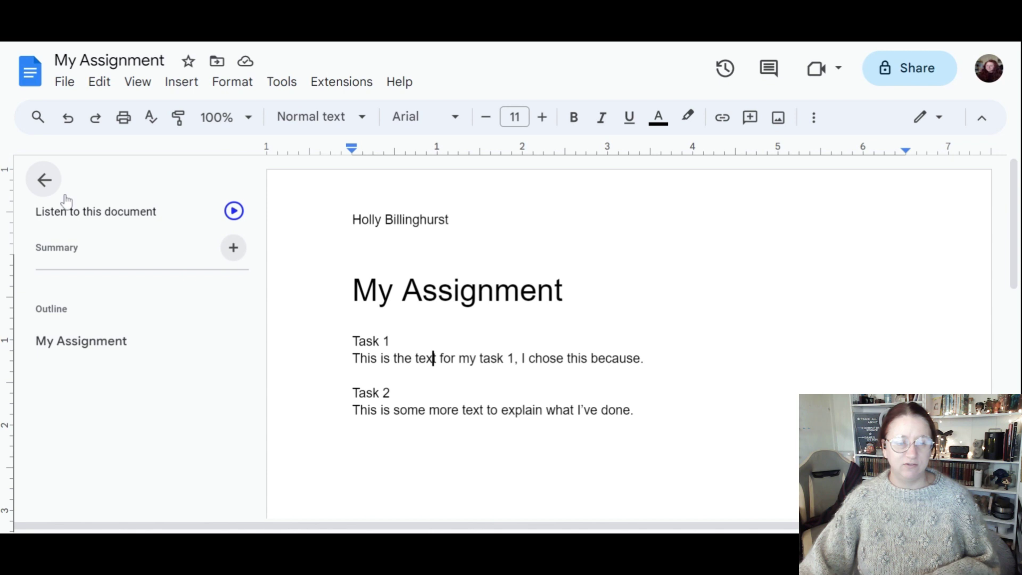
left_click(44, 181)
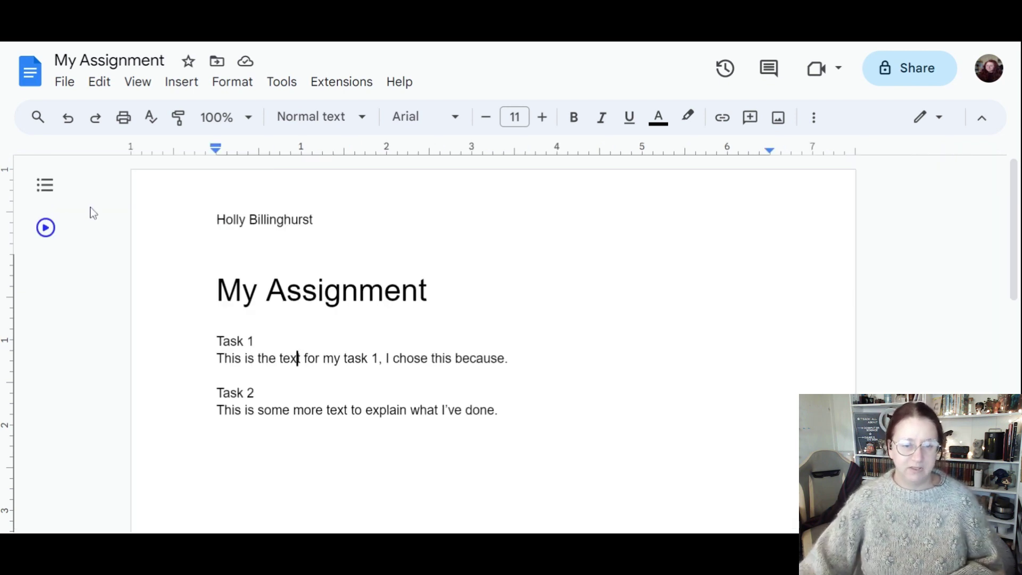
key("Up")
key("Home")
- Make 'Task 1' a Heading 1
key("shift+Left")
key("shift+Left")
key("shift+Left")
key("shift+Left")
key("shift+Left")
key("shift+Left")
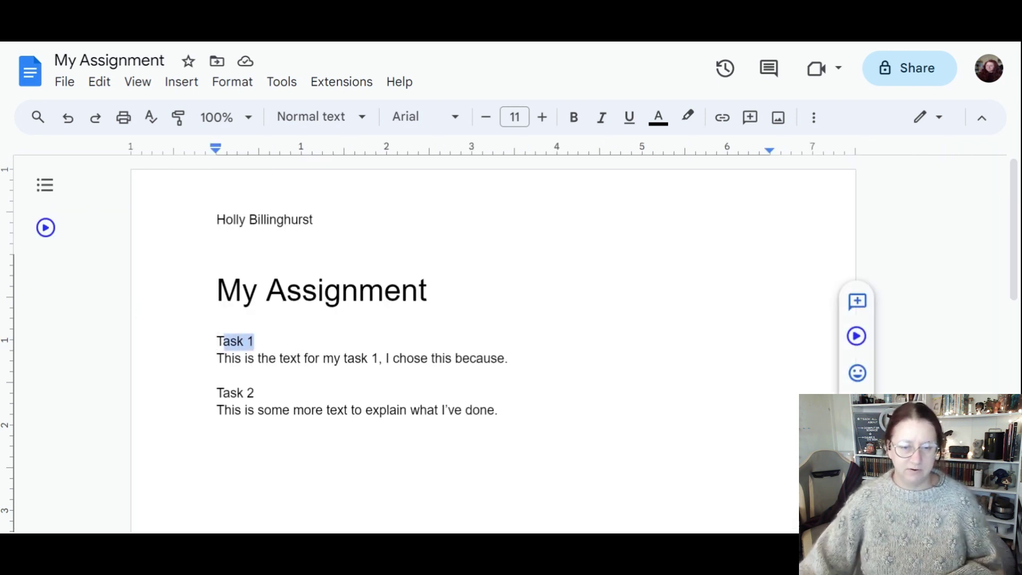
left_click(314, 117)
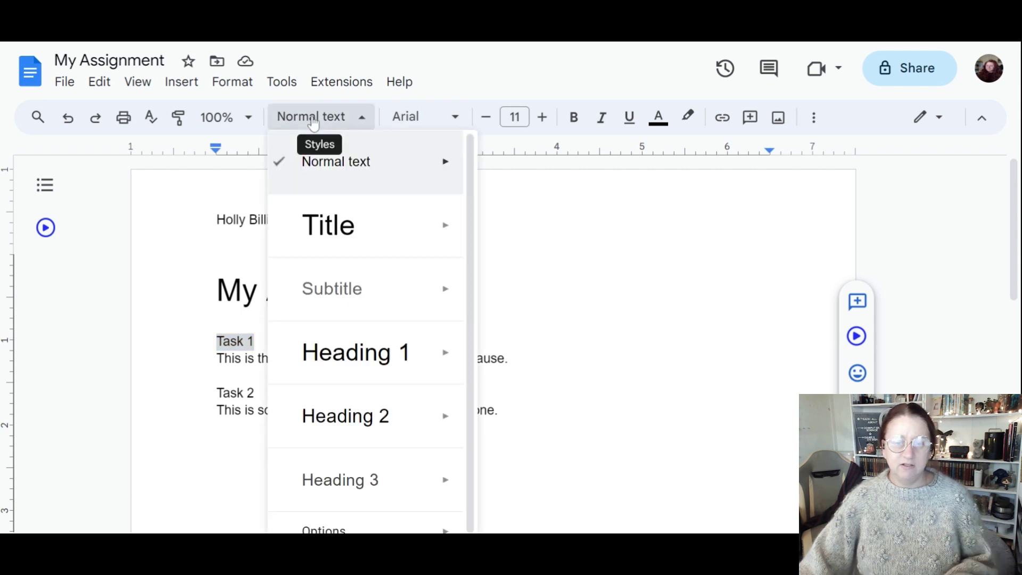
mouse_move(322, 285)
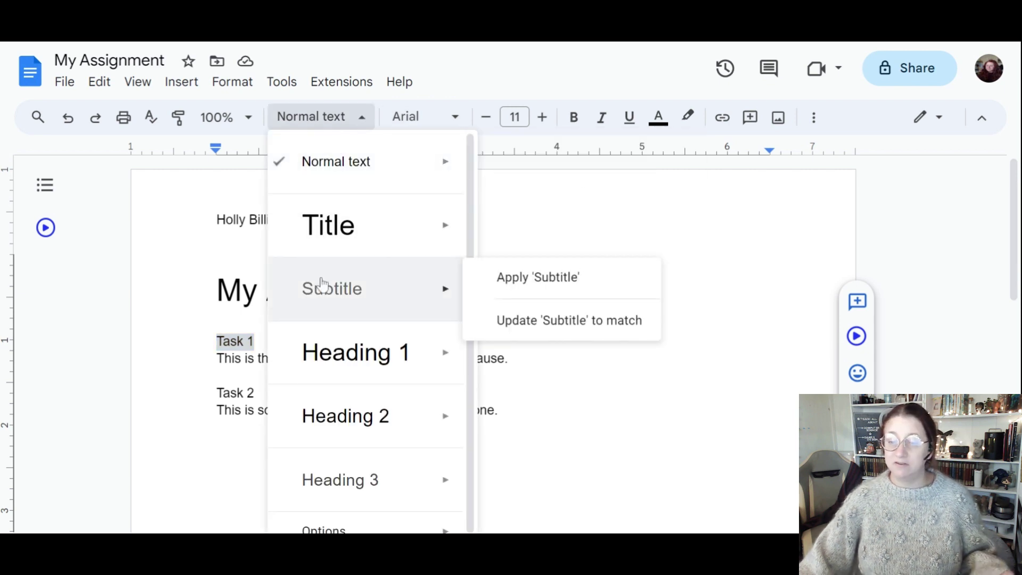
left_click(314, 348)
scroll(479, 319, "down", 4)
scroll(479, 319, "up", 3)
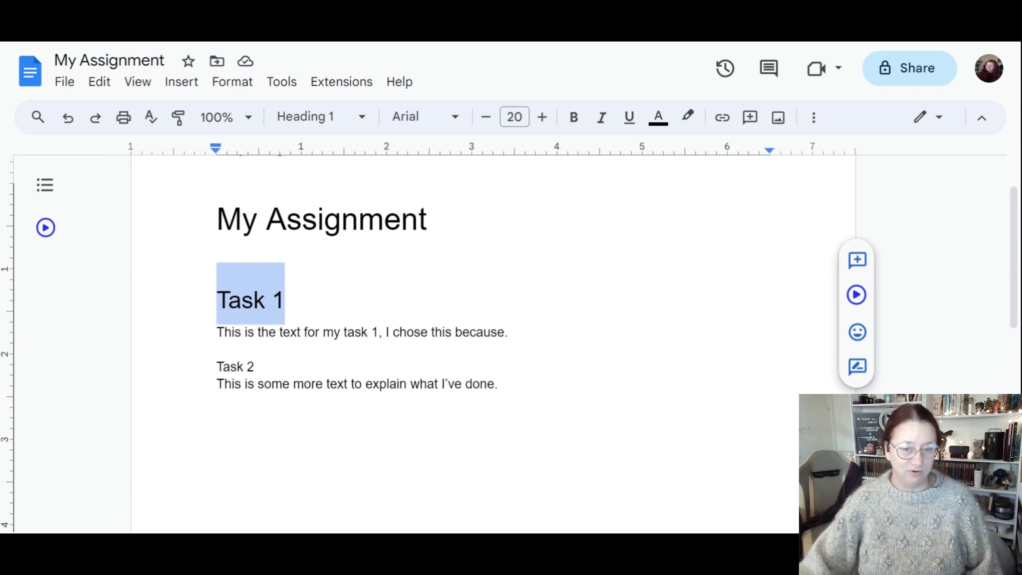
- Make 'Task 2' a Heading 1
left_click(272, 384)
left_click_drag(255, 366, 216, 366)
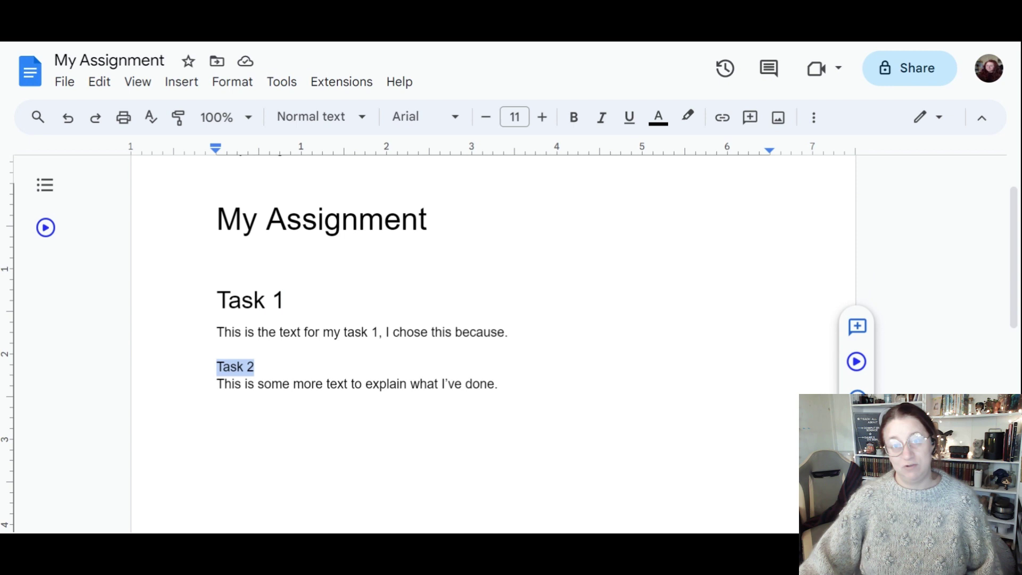
left_click(312, 116)
left_click(376, 344)
left_click(306, 428)
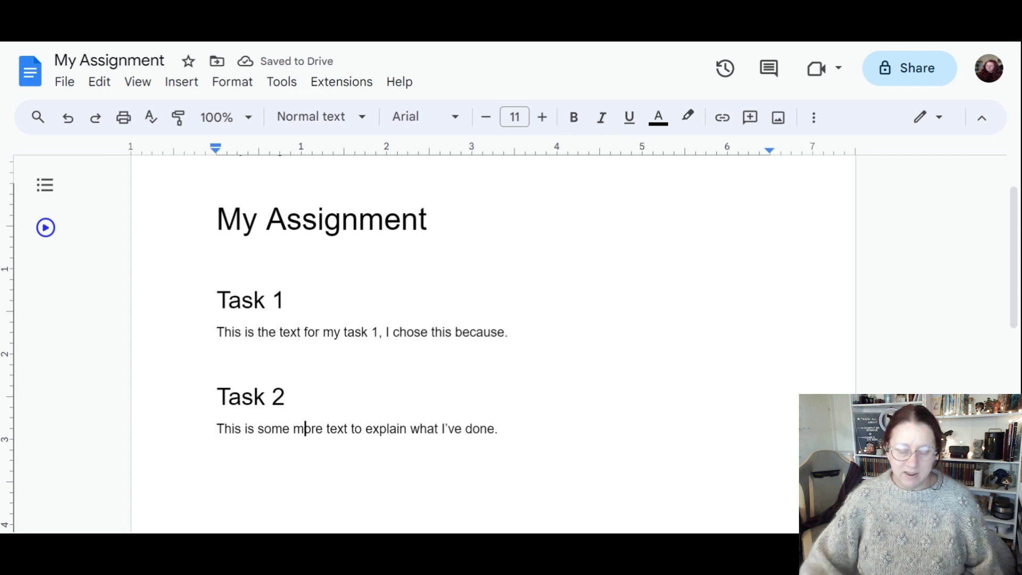
left_click(286, 300)
- Add an empty line below the Task 1 heading and select it
key("Return")
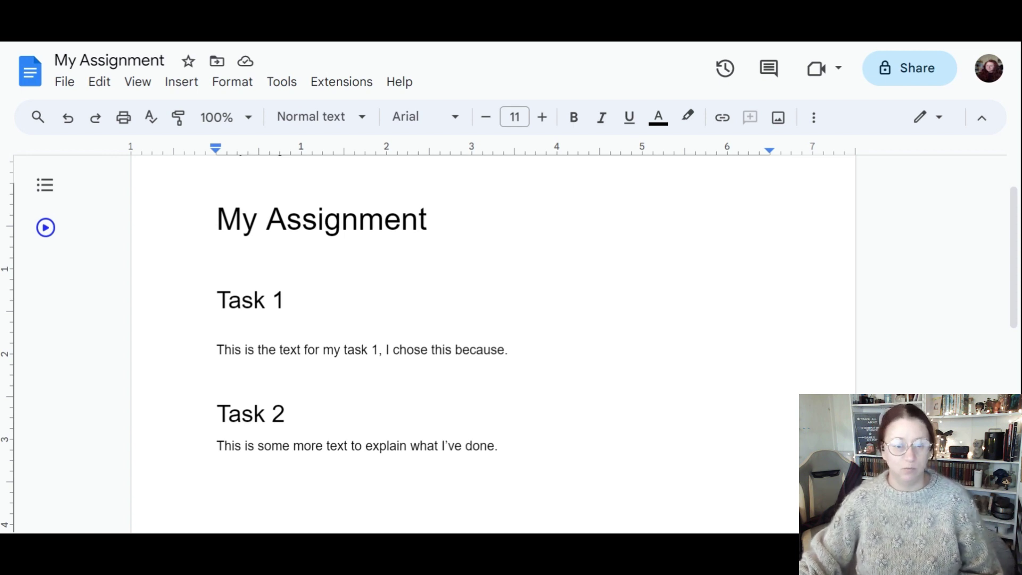
triple_click(220, 333)
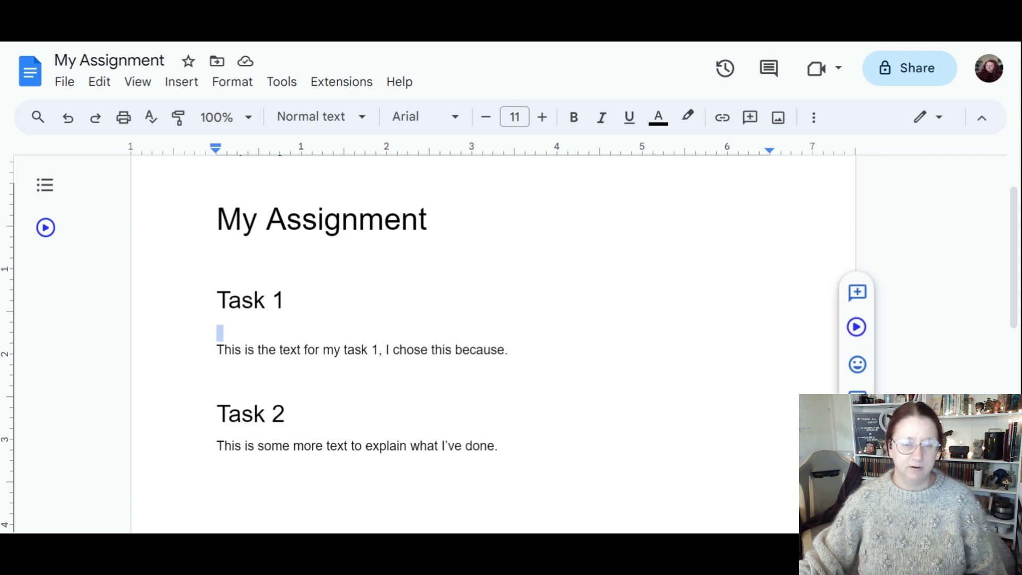
left_click(218, 332)
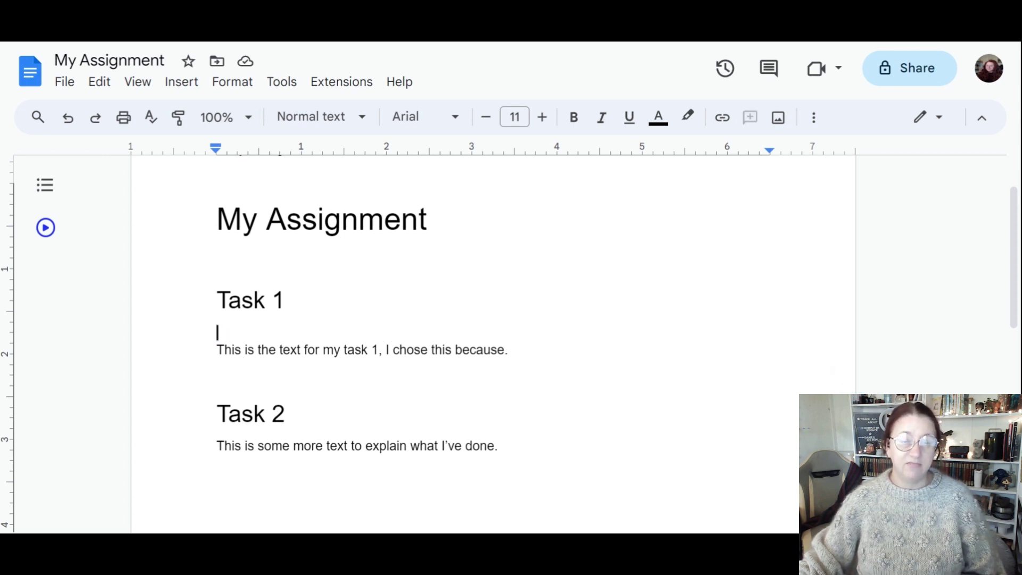
left_click(192, 88)
mouse_move(198, 120)
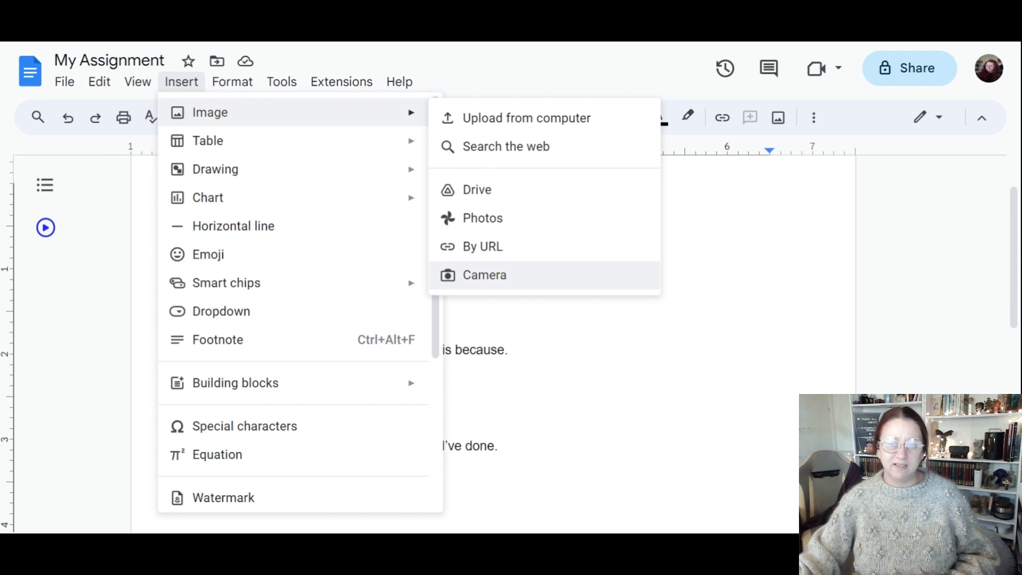
left_click(506, 118)
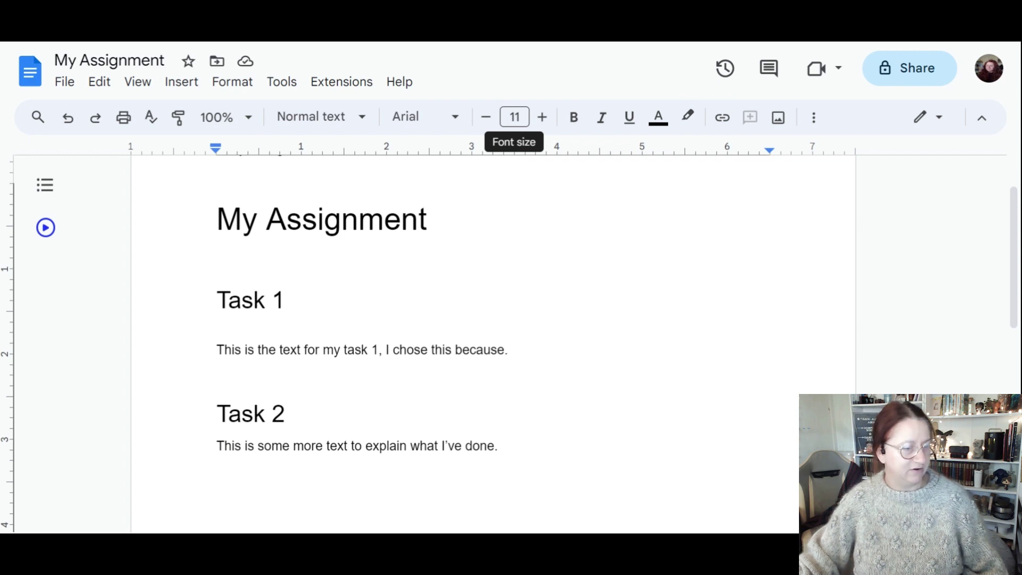
- Paste the Google Lens screenshot under Task 1 and shrink it to roughly one-third page width
key("ctrl+v")
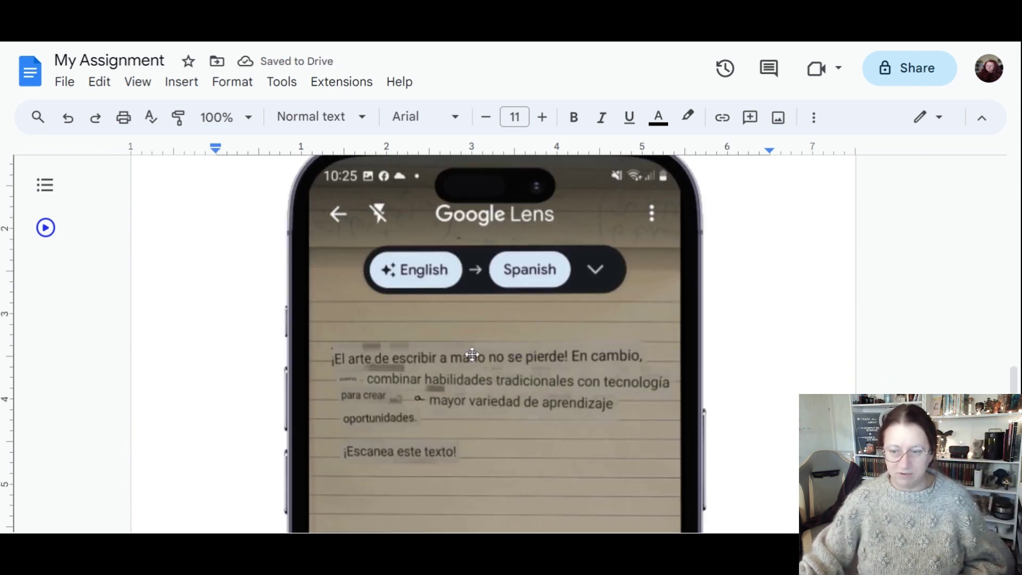
left_click(538, 339)
scroll(687, 296, "up", 5)
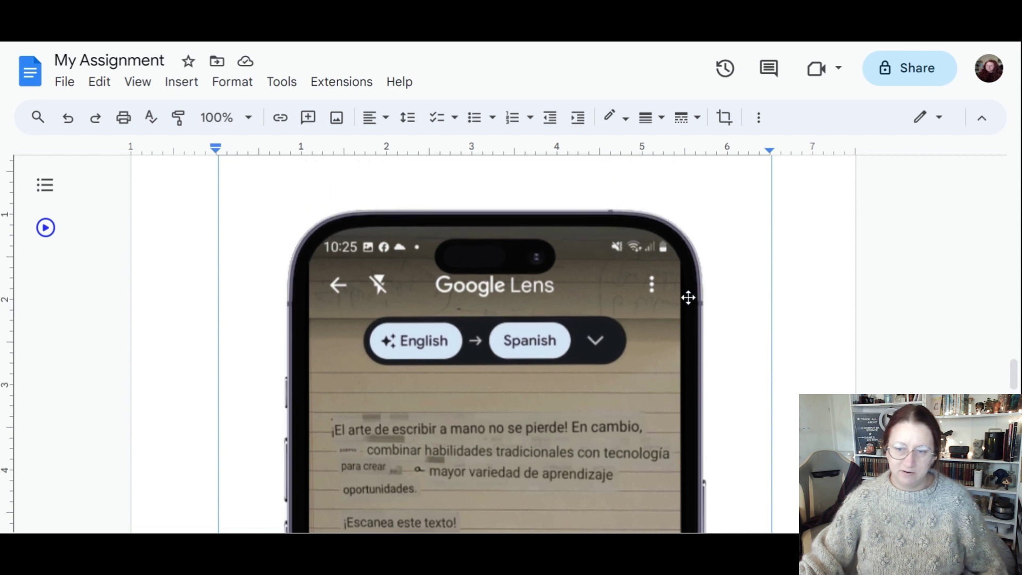
scroll(750, 364, "down", 1)
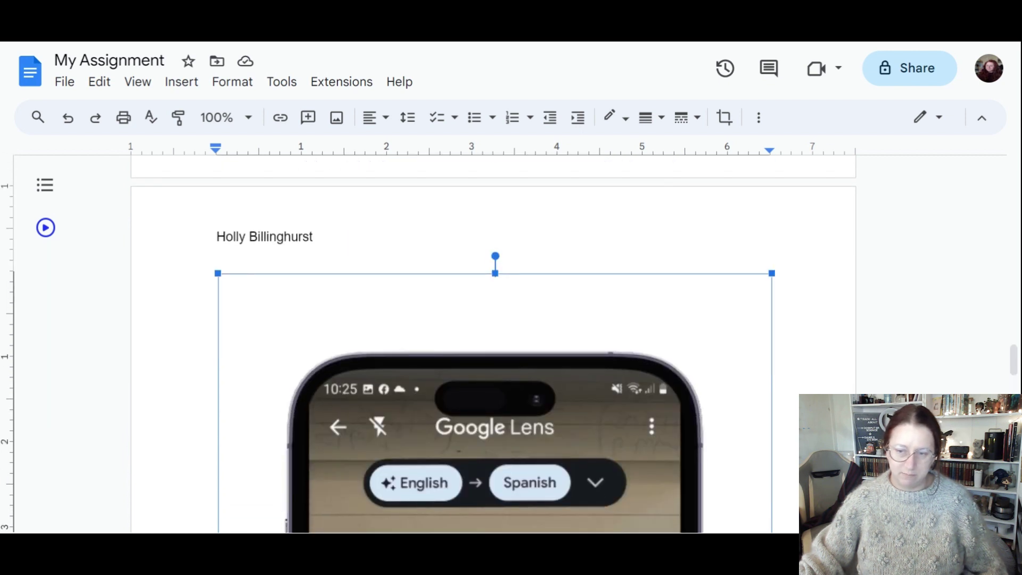
left_click_drag(768, 277, 497, 482)
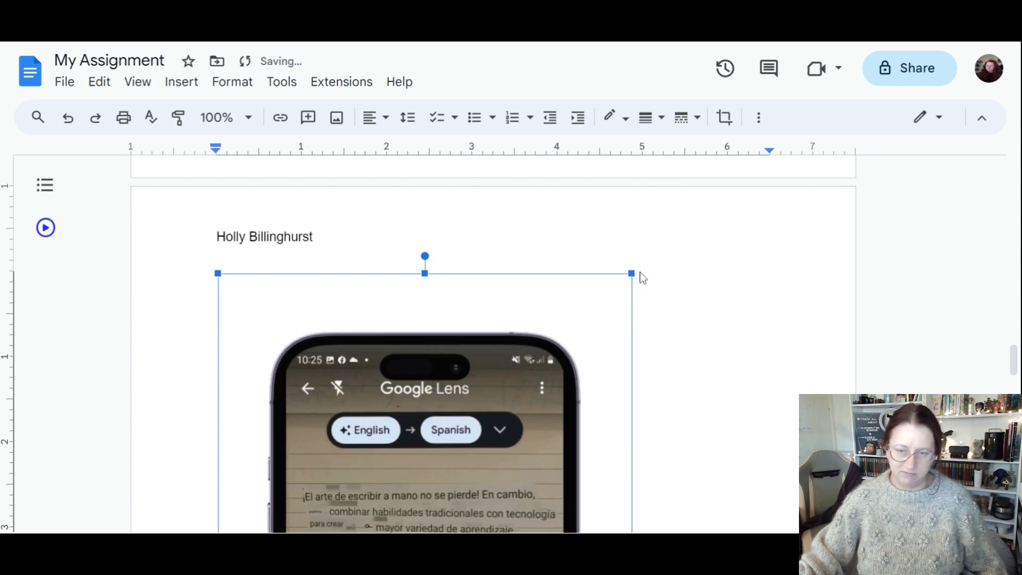
left_click_drag(631, 273, 407, 474)
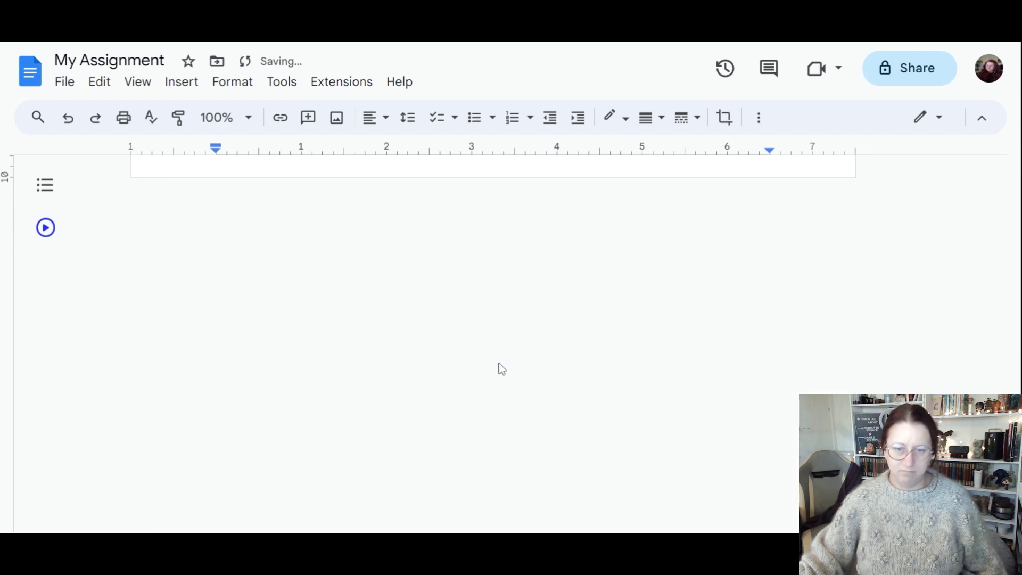
scroll(503, 356, "up", 10)
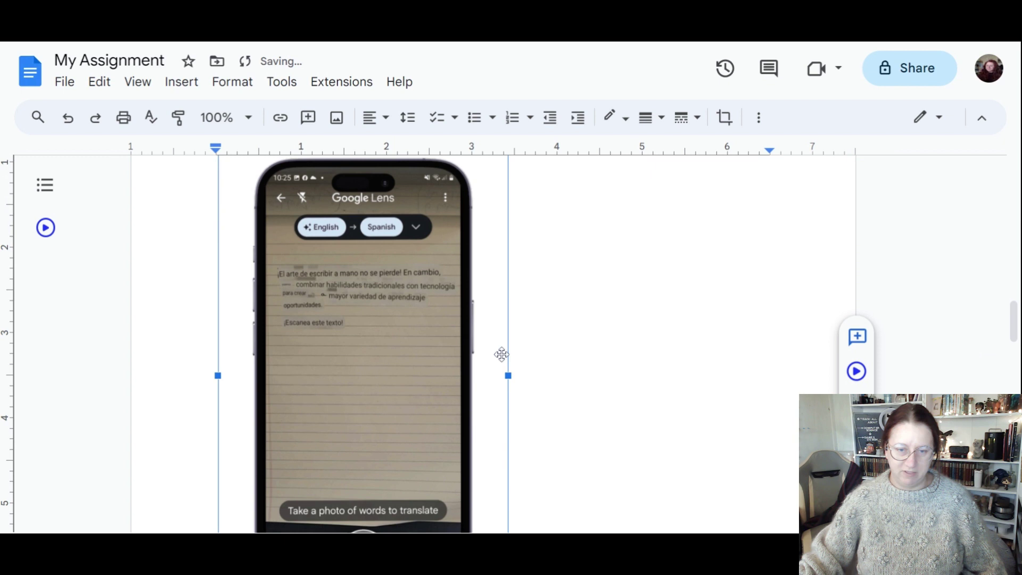
left_click_drag(509, 358, 382, 468)
scroll(533, 341, "up", 5)
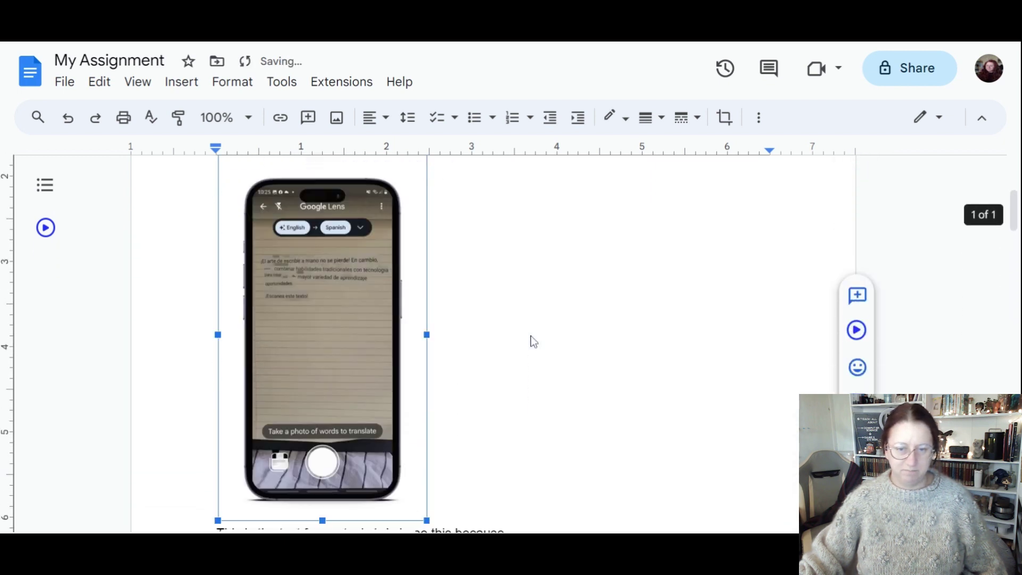
scroll(534, 342, "down", 3)
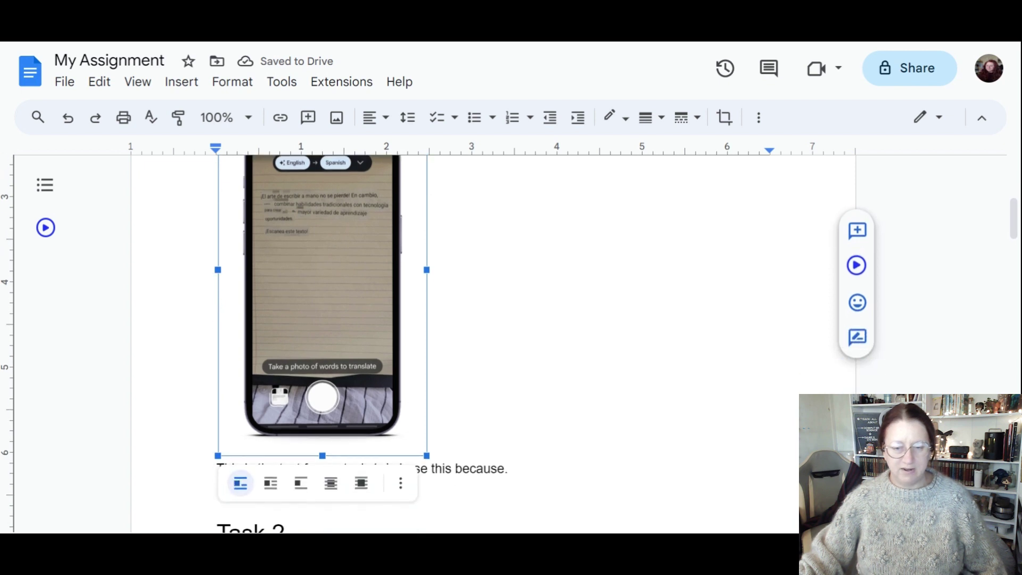
- Set the phone screenshot to Wrap text so the task text flows beside it
left_click(429, 449)
scroll(429, 479, "up", 3)
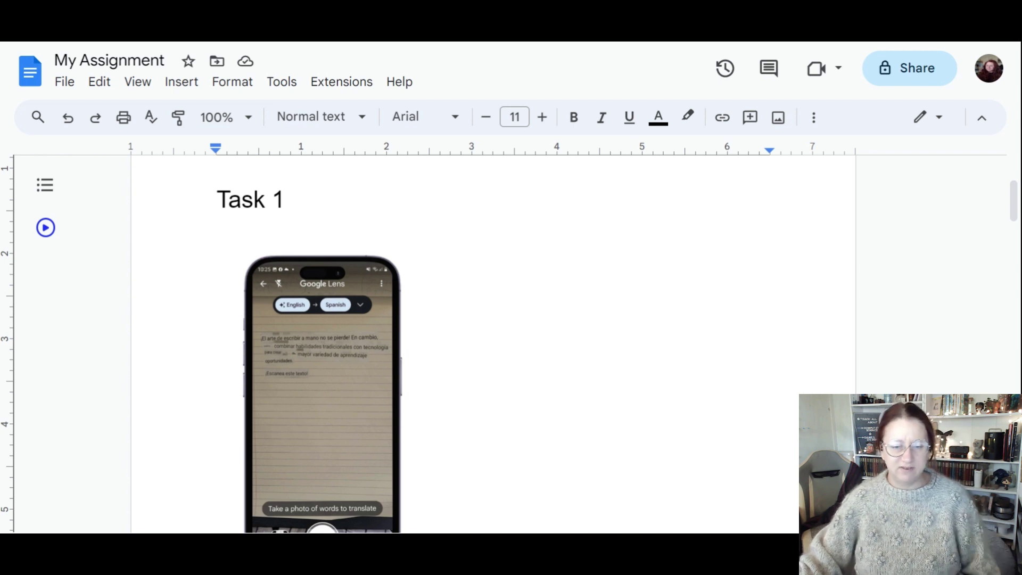
left_click(277, 429)
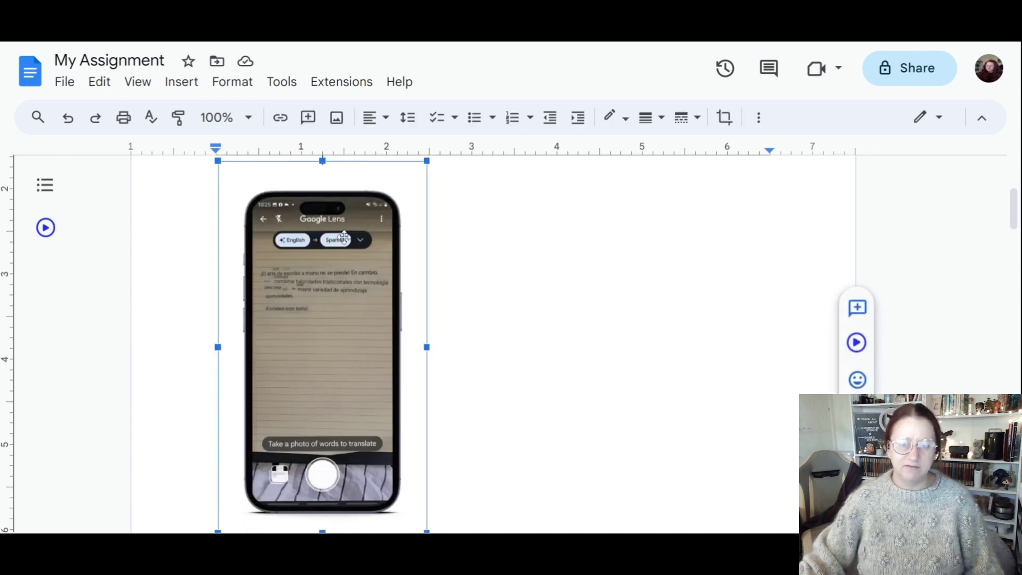
scroll(336, 266, "down", 1)
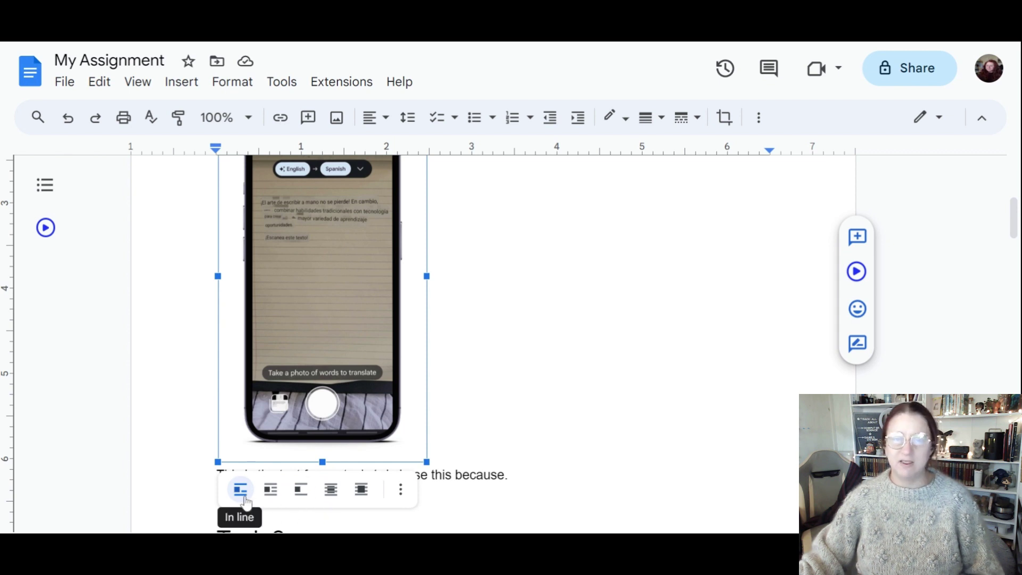
left_click(273, 495)
scroll(548, 281, "up", 5)
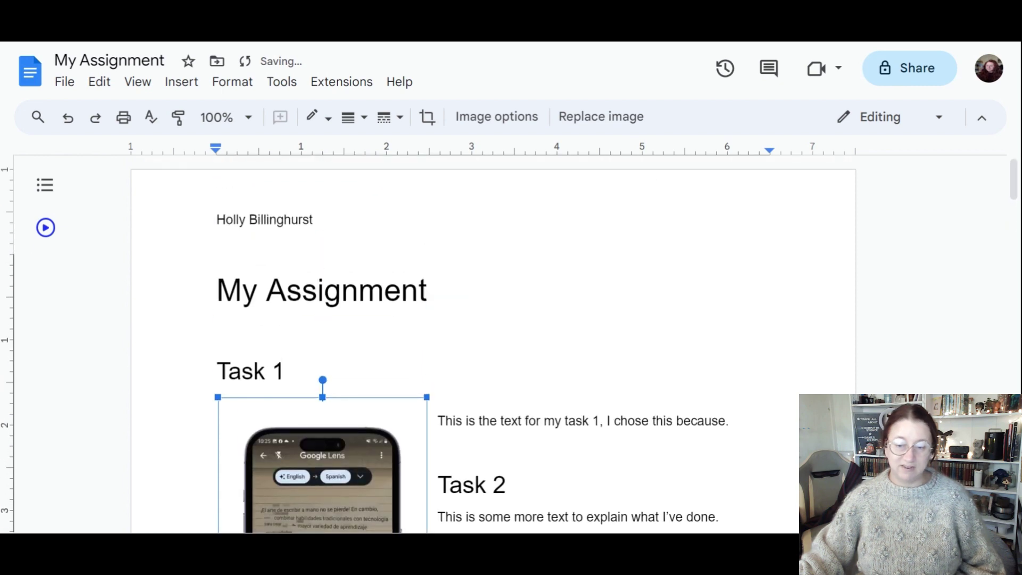
left_click(475, 421)
scroll(493, 341, "down", 3)
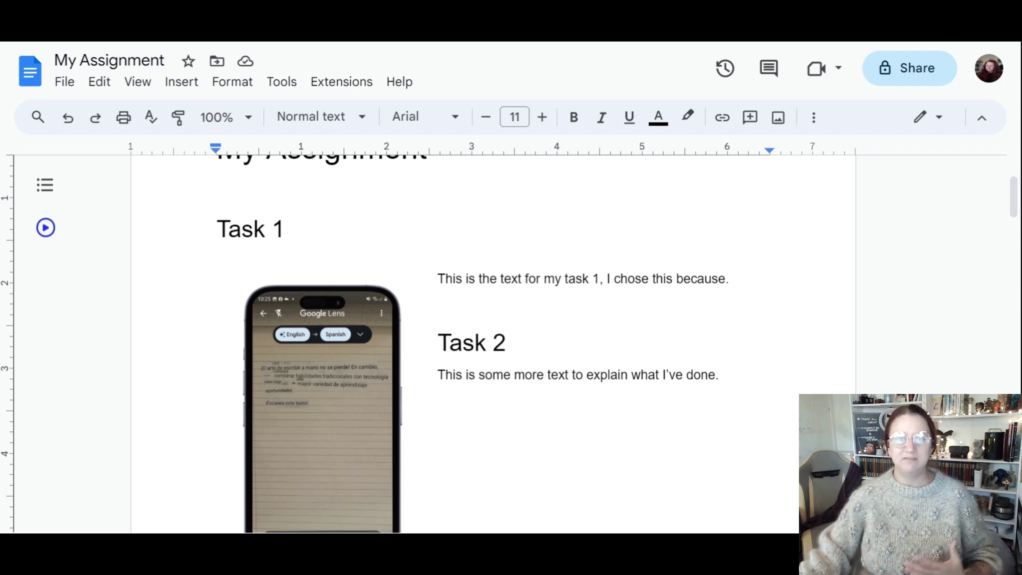
- Add 'This means that I can add more text around my image for the task.' after the Task 1 sentence
left_click(730, 278)
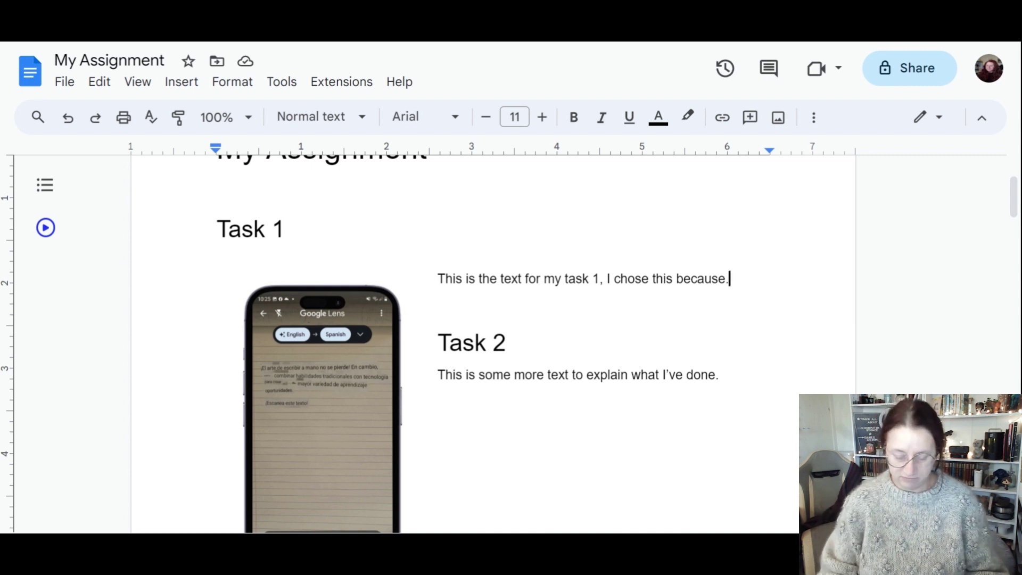
key("Return")
key("Return")
type("Thi")
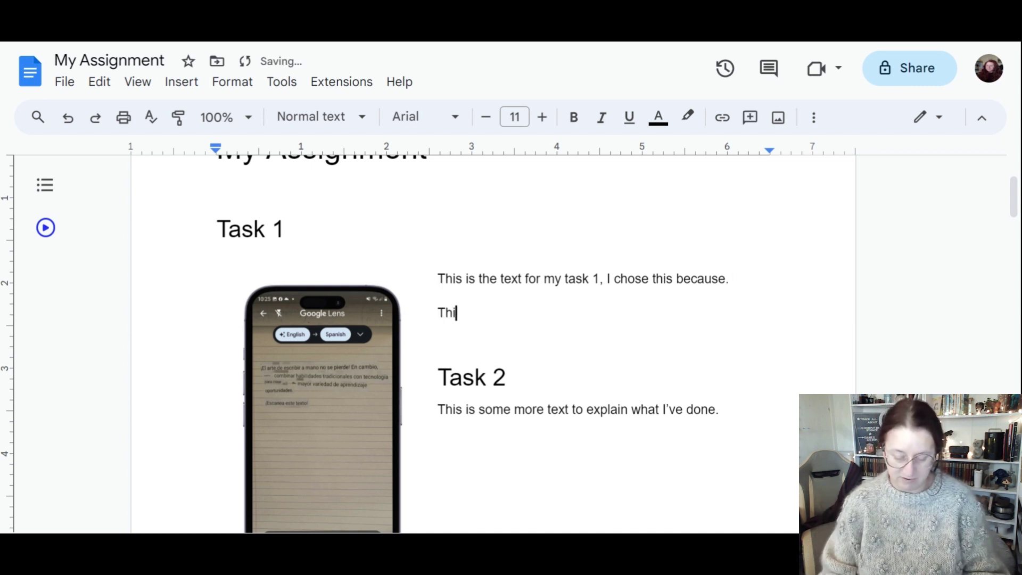
type("s means that I")
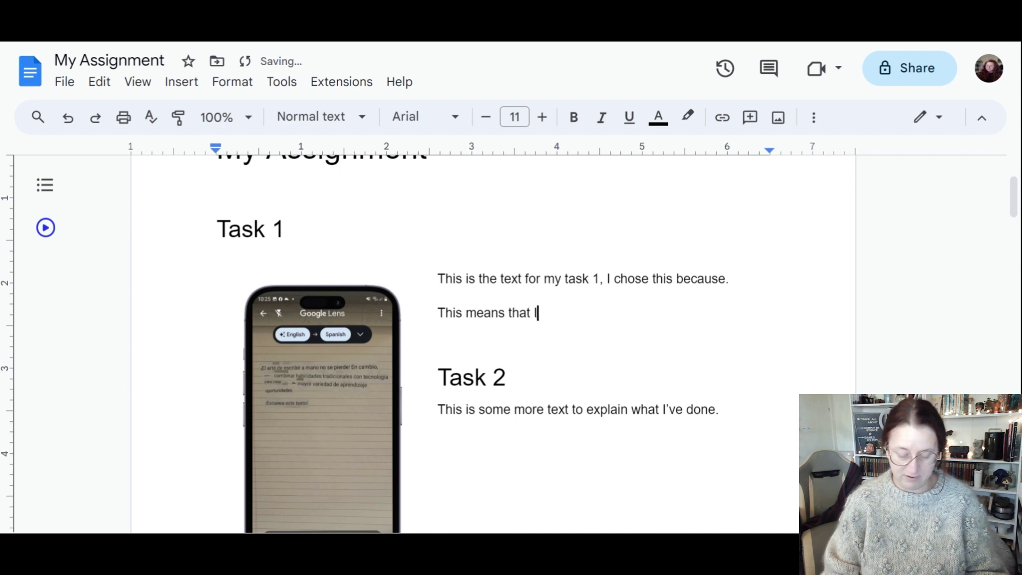
type(" can add mo")
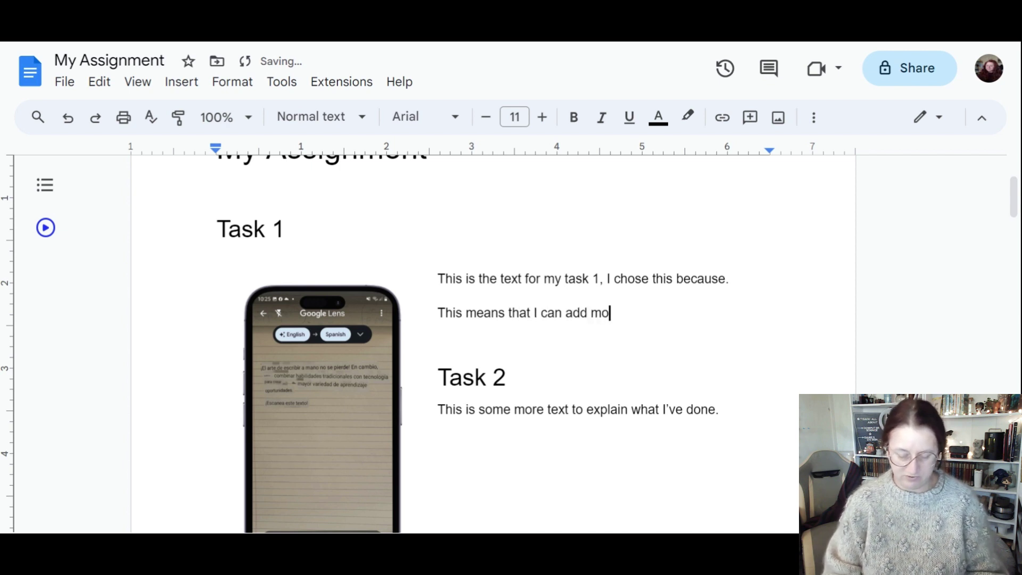
type("re text ar")
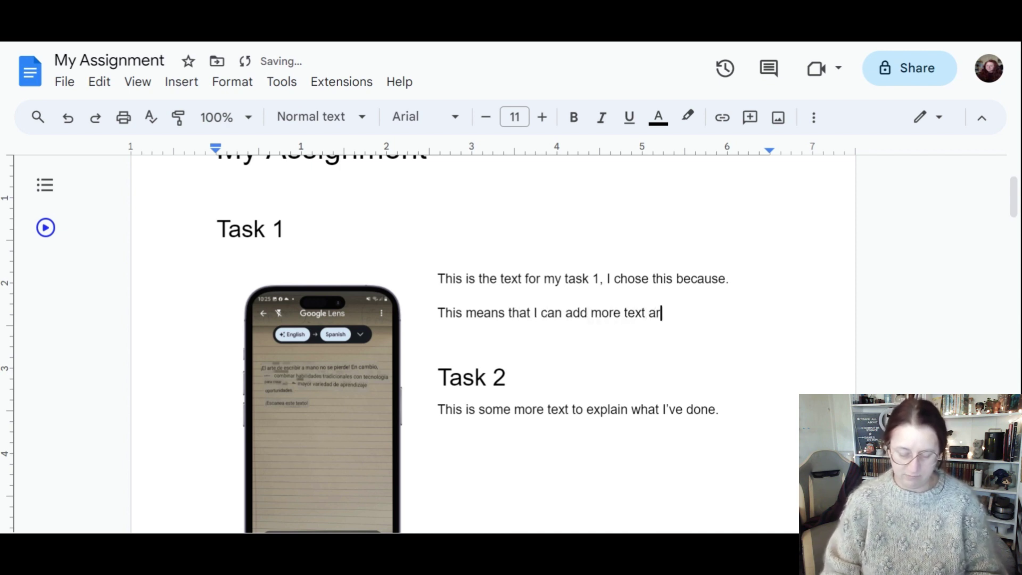
type("ound my im")
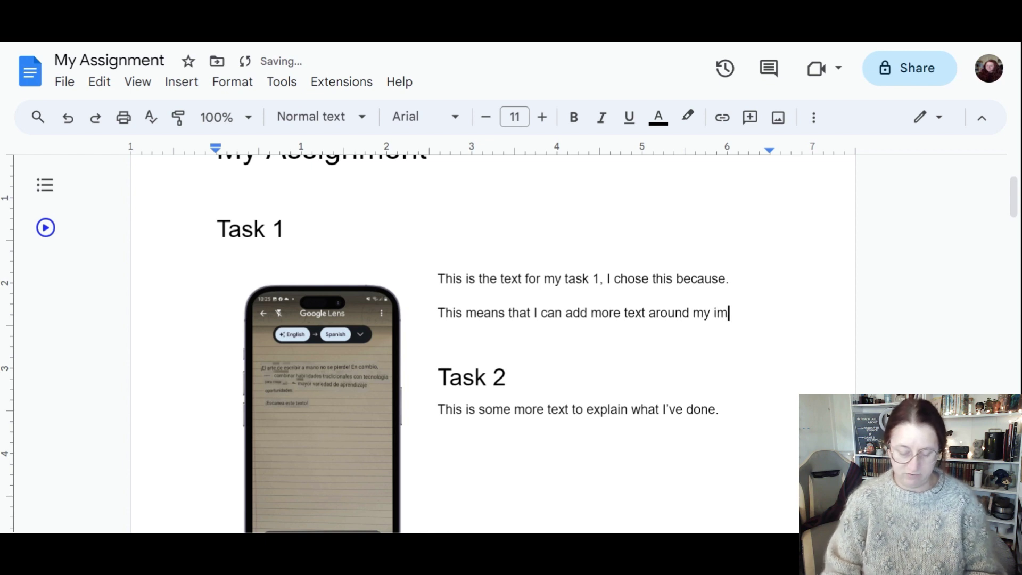
type("age for the tas")
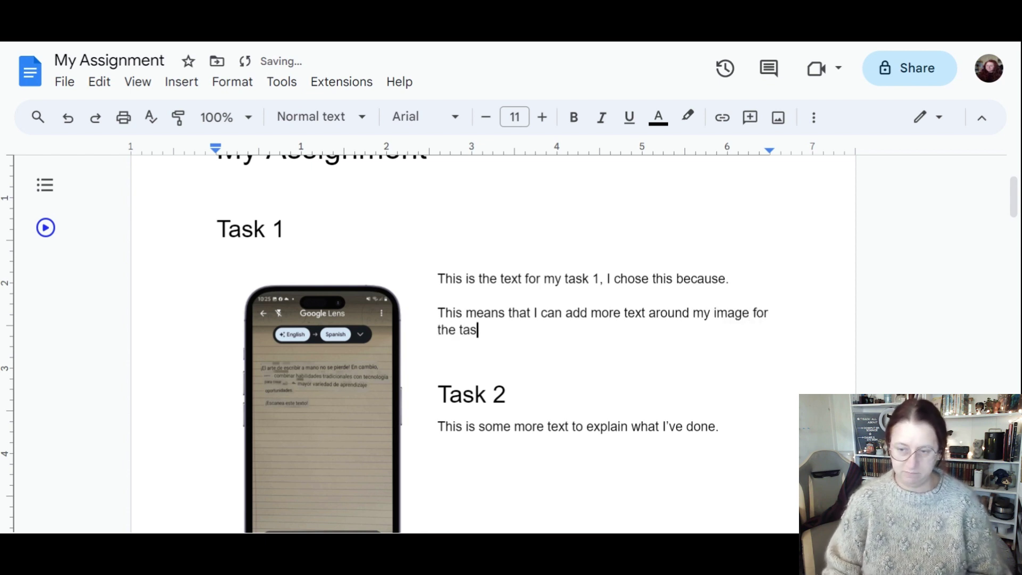
type("k.")
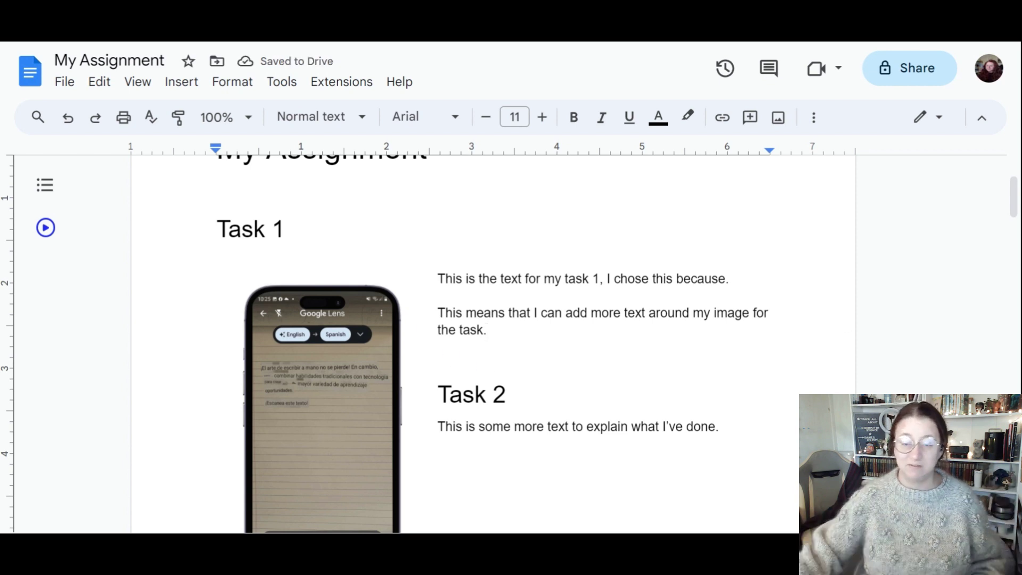
- Insert a page break just before the Task 2 heading via Insert > Break
scroll(426, 319, "down", 3)
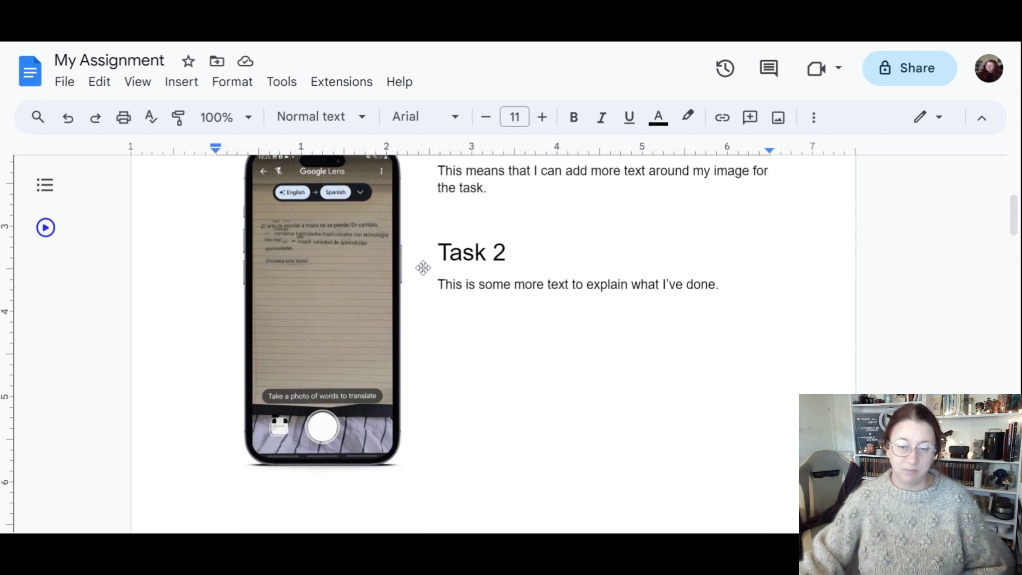
left_click(437, 252)
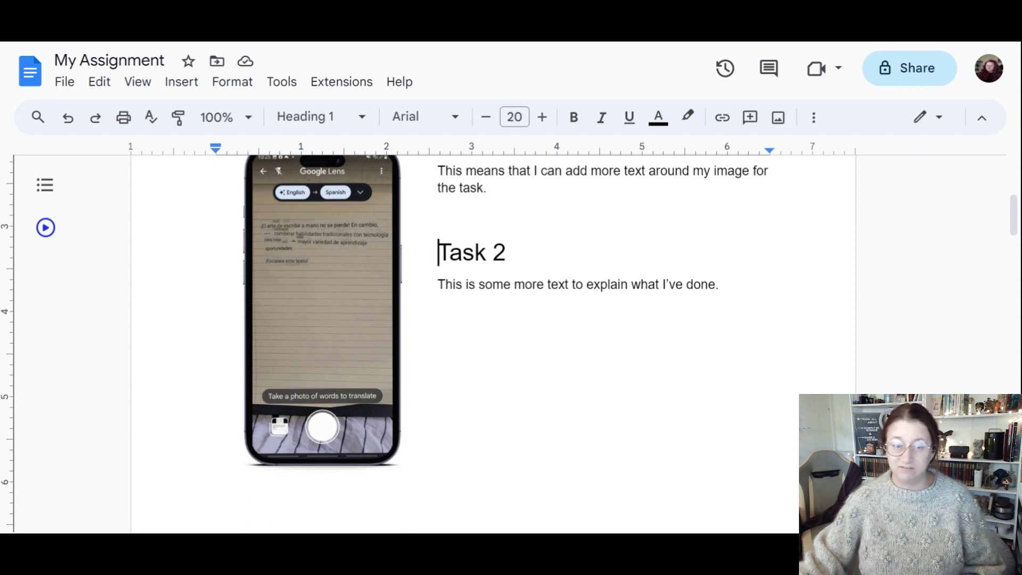
left_click(184, 85)
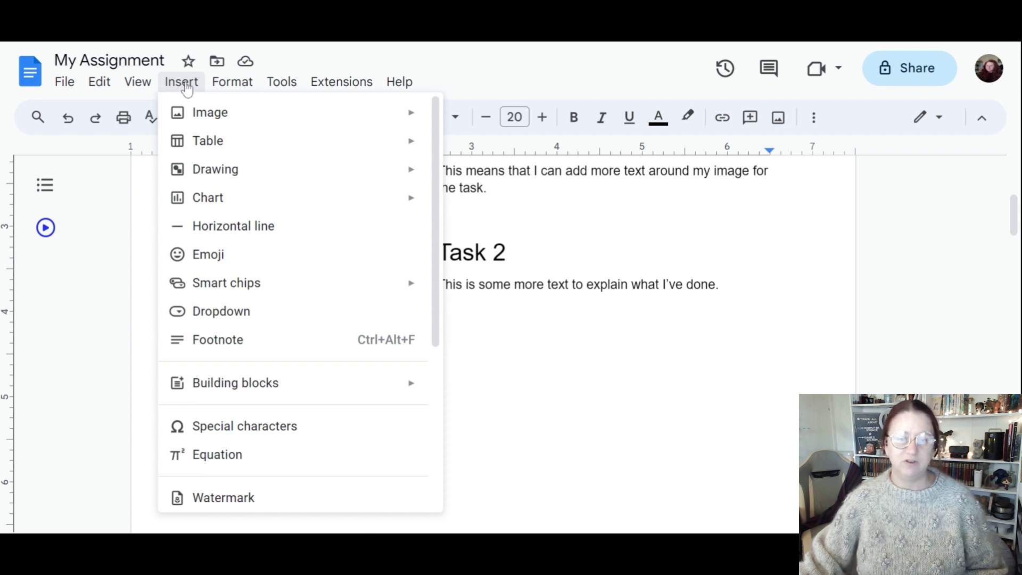
left_click_drag(433, 200, 425, 364)
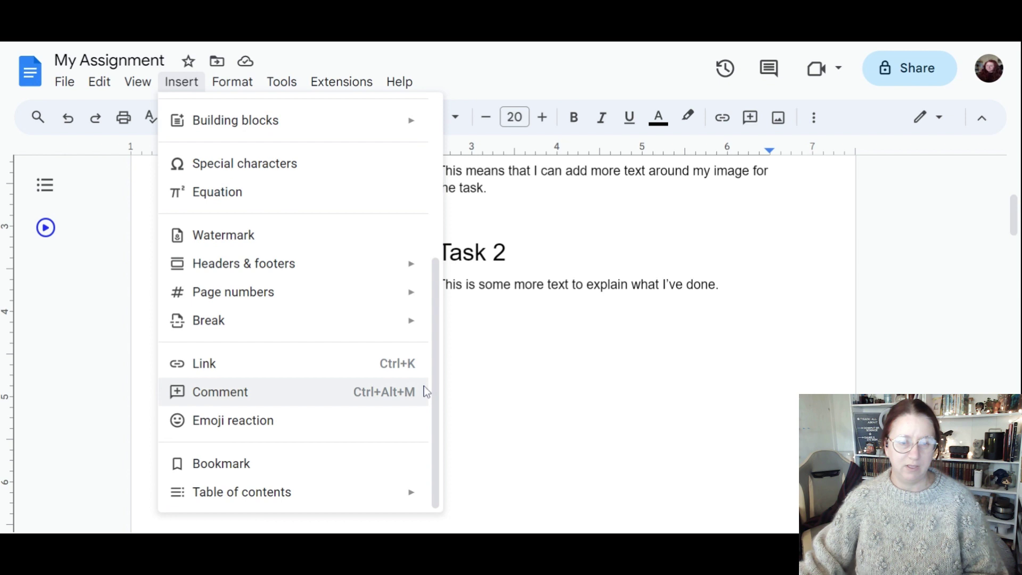
mouse_move(238, 332)
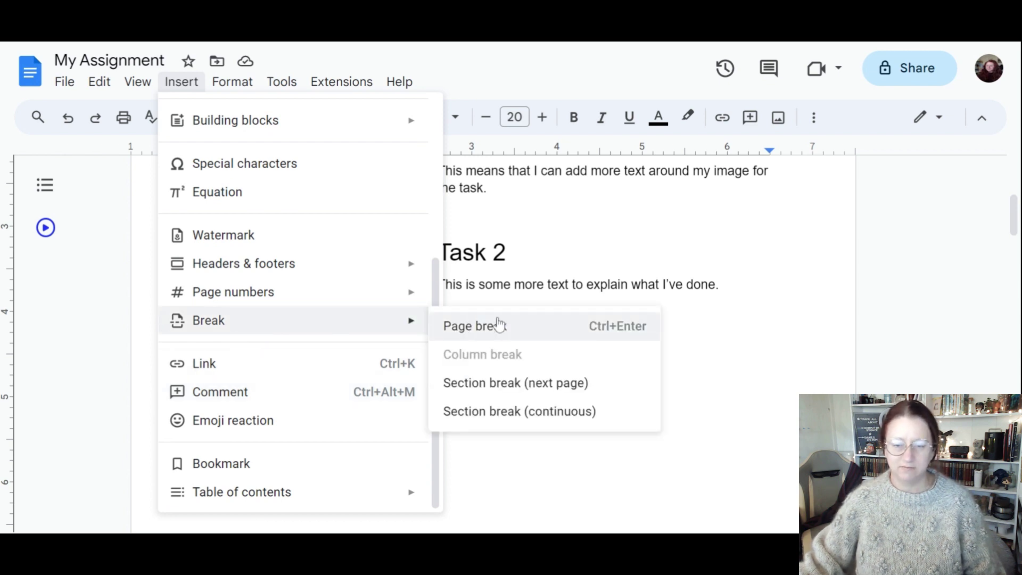
left_click(524, 336)
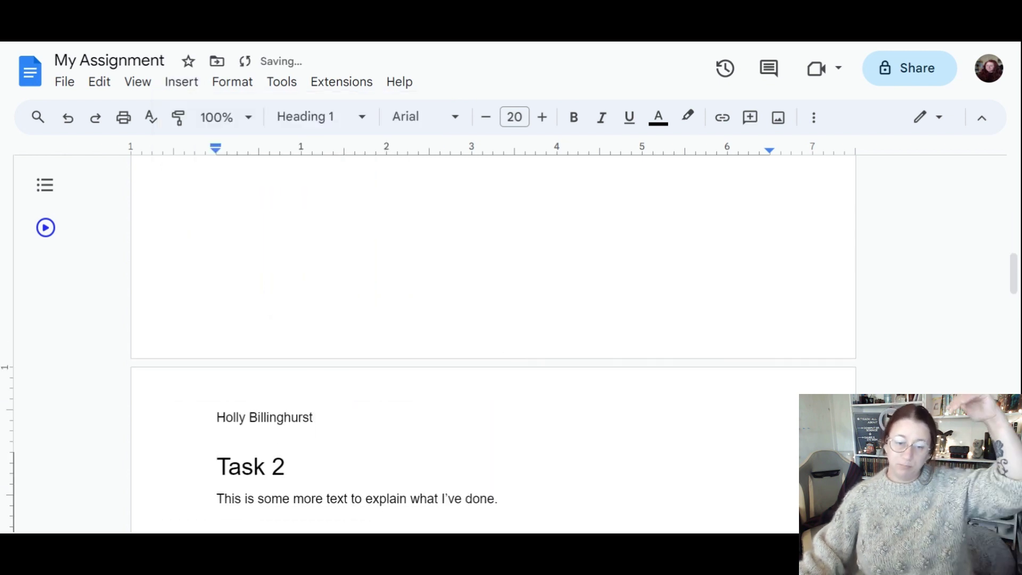
- Scroll between pages to confirm Task 2 now starts on page 2
scroll(493, 340, "down", 2)
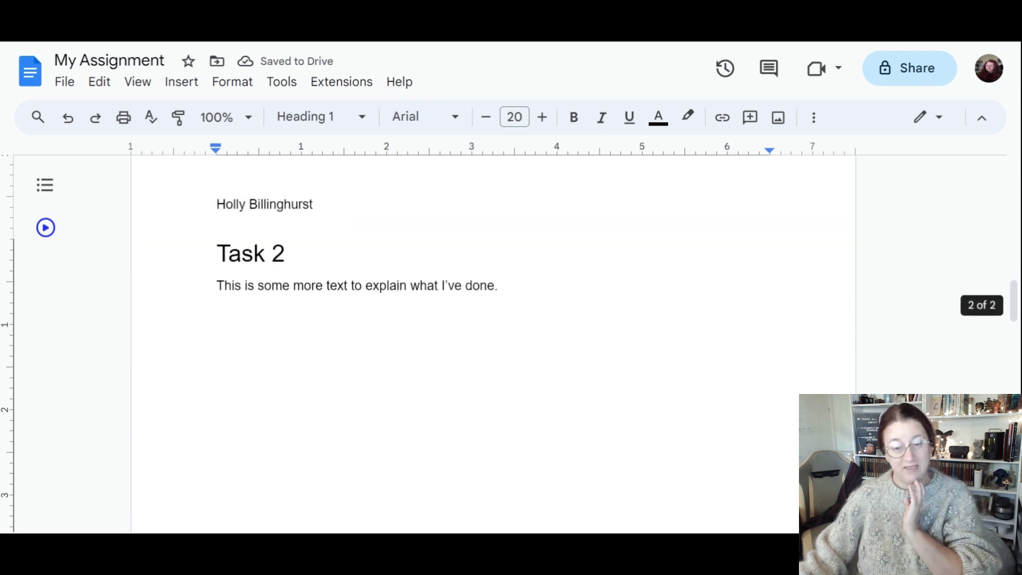
scroll(493, 340, "up", 4)
scroll(493, 340, "up", 10)
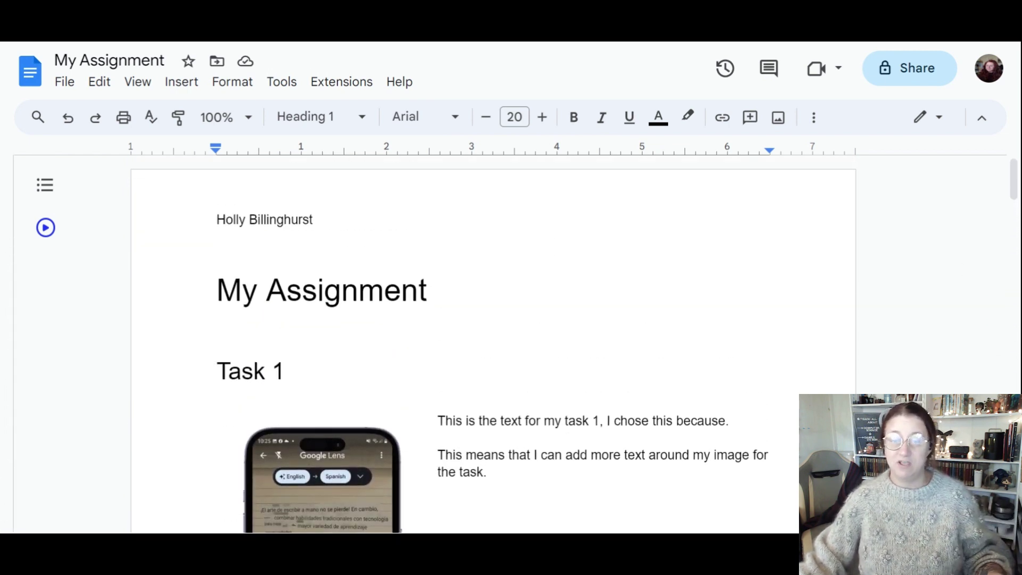
scroll(392, 324, "down", 12)
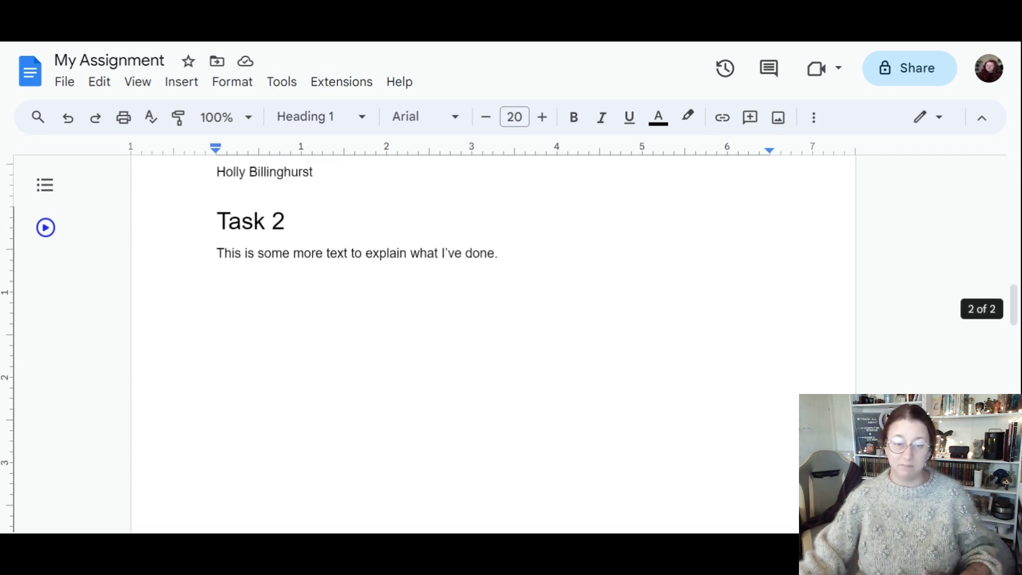
scroll(493, 340, "up", 1)
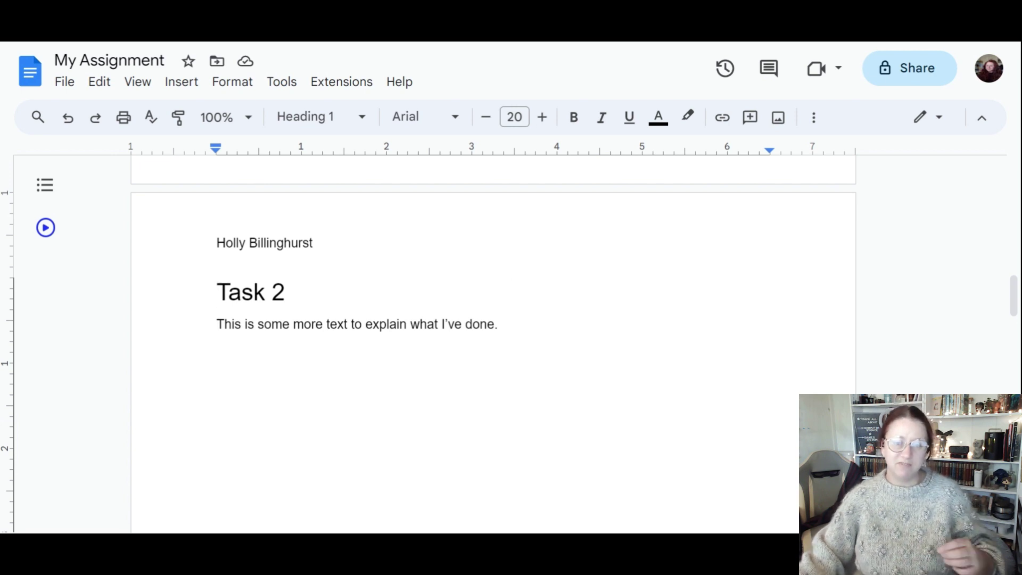
scroll(493, 346, "up", 15)
left_click(286, 300)
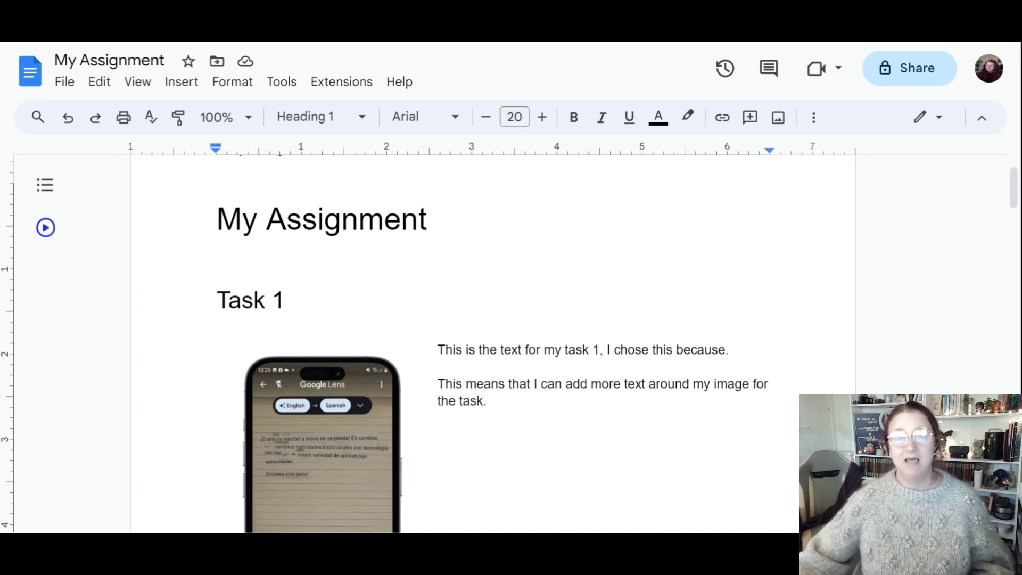
left_click(429, 218)
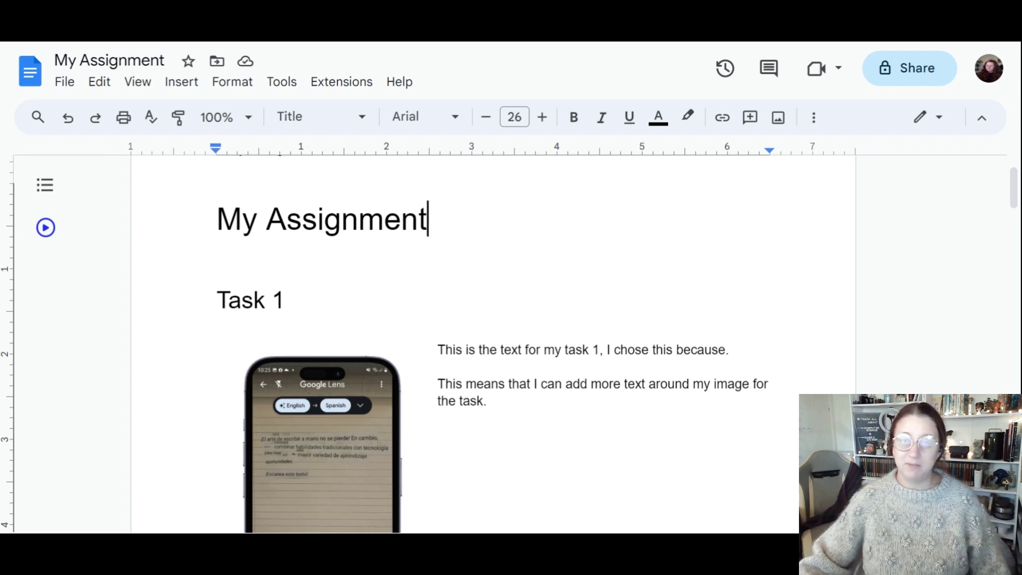
left_click(72, 87)
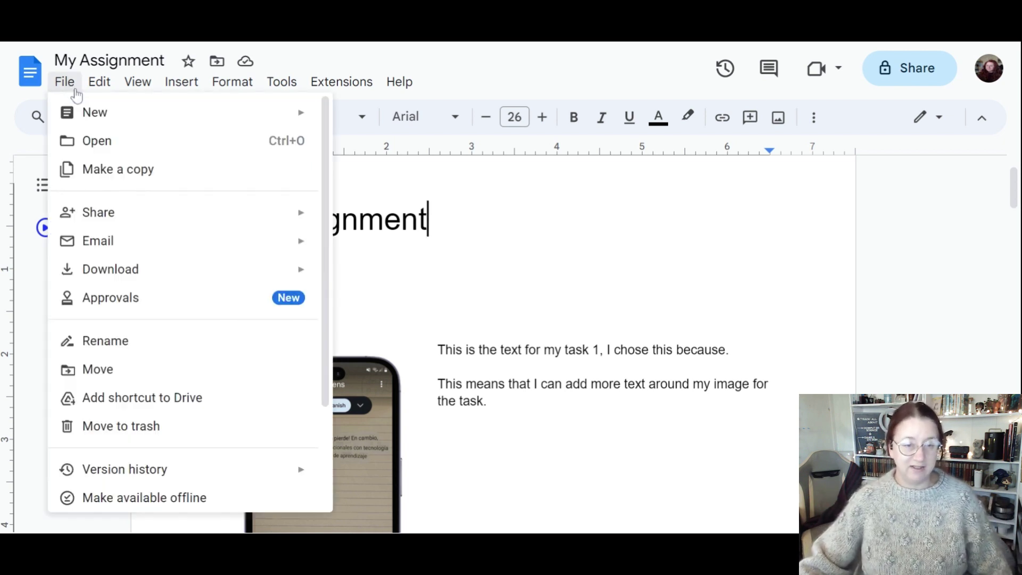
mouse_move(118, 274)
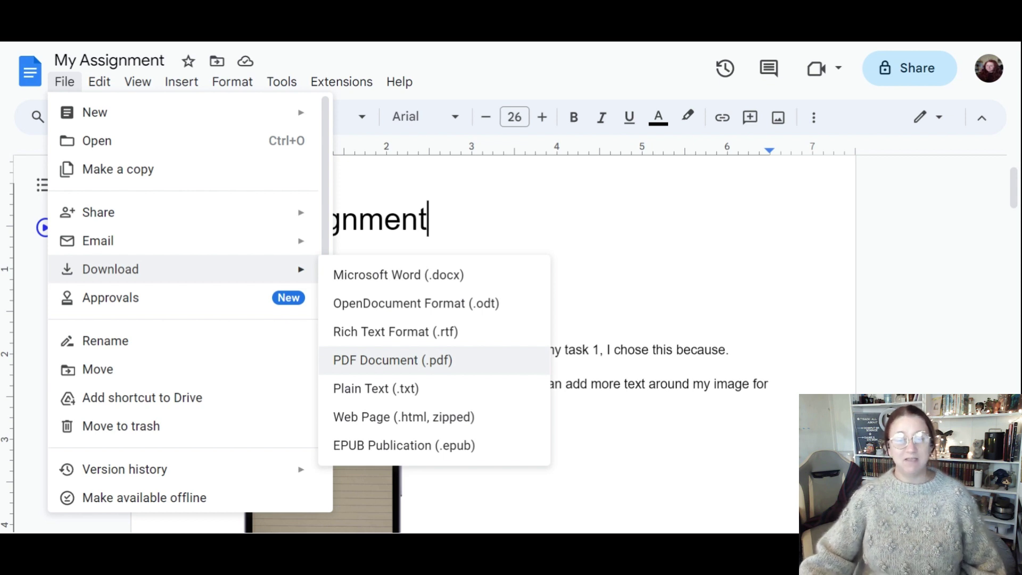
left_click(573, 335)
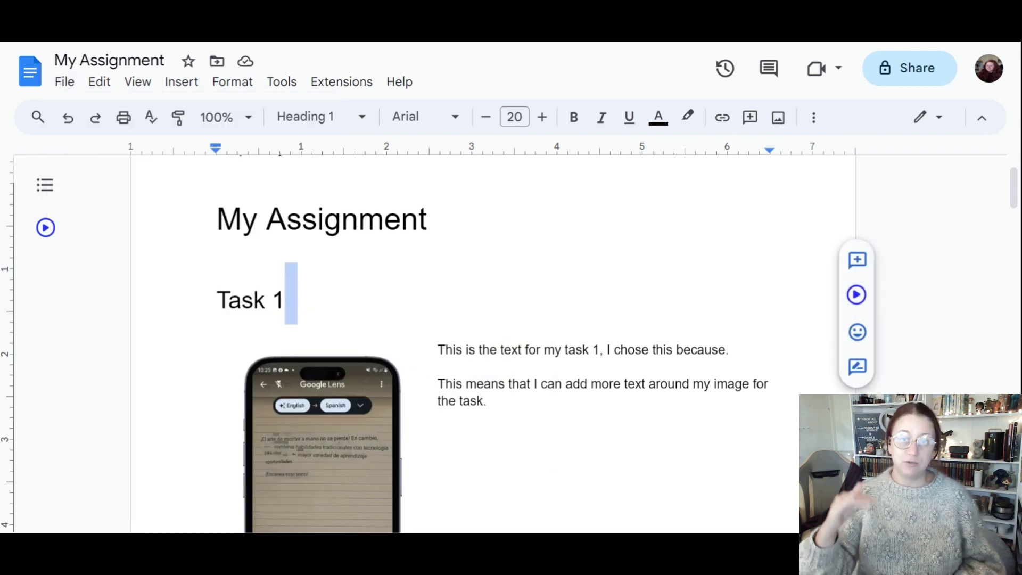